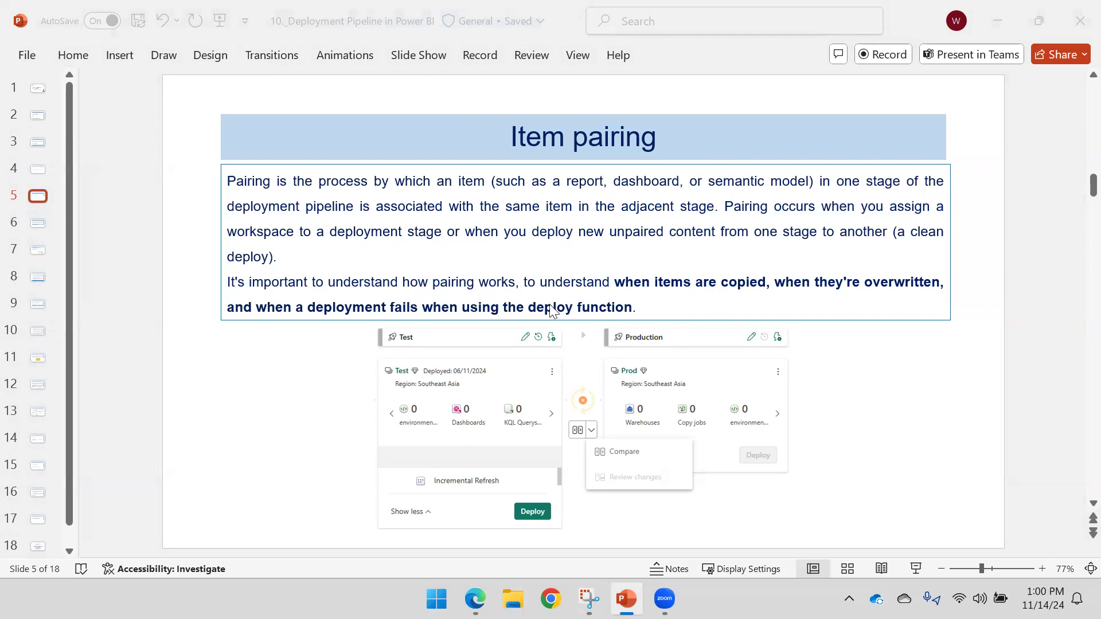
- Switch to the Power BI deployment pipeline in the browser and assign the Devlop workspace to the Development stage
mouse_move(476, 599)
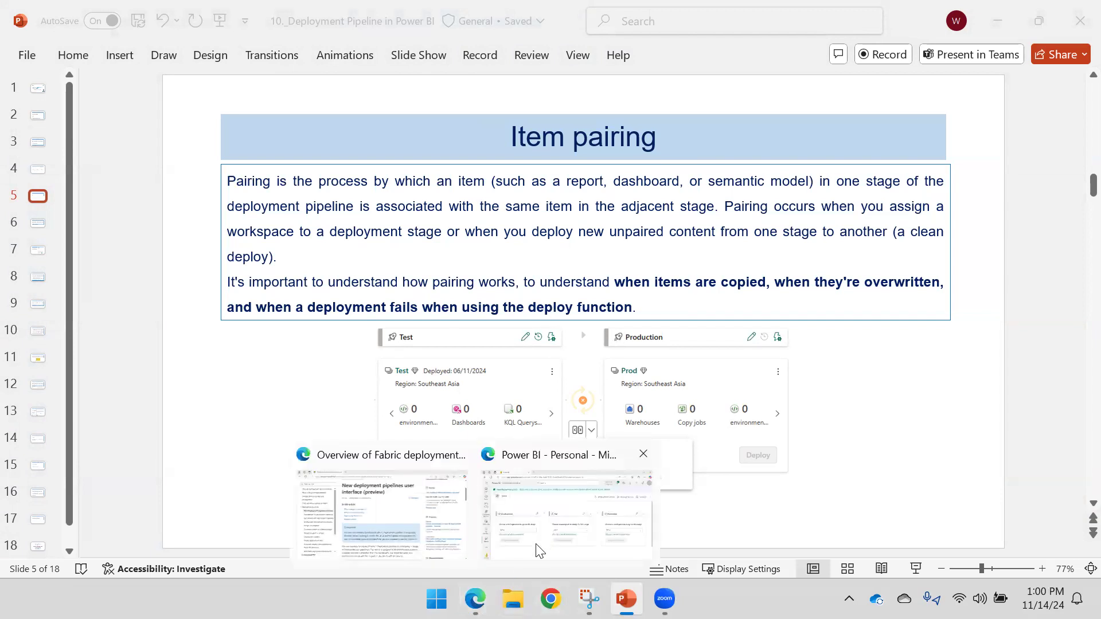
left_click(542, 539)
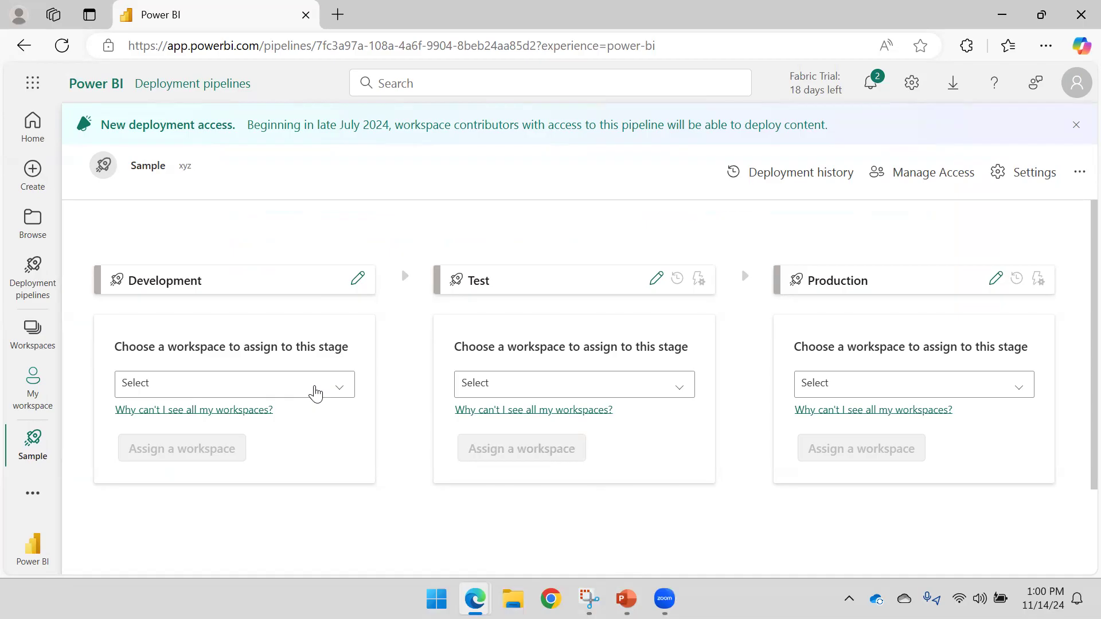
left_click(315, 393)
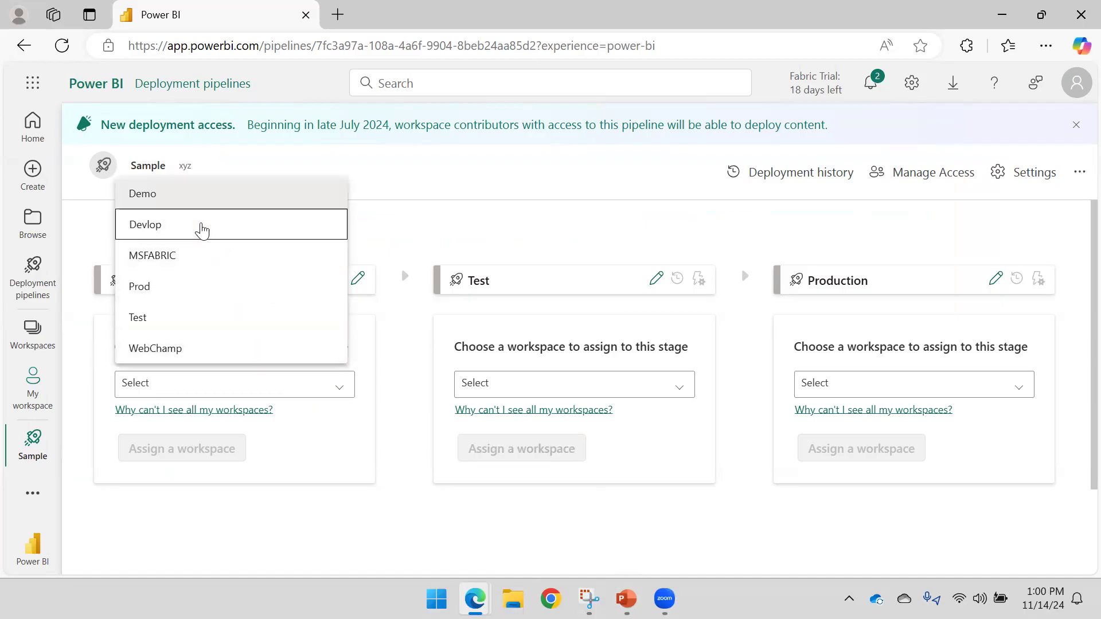
left_click(201, 226)
left_click(174, 456)
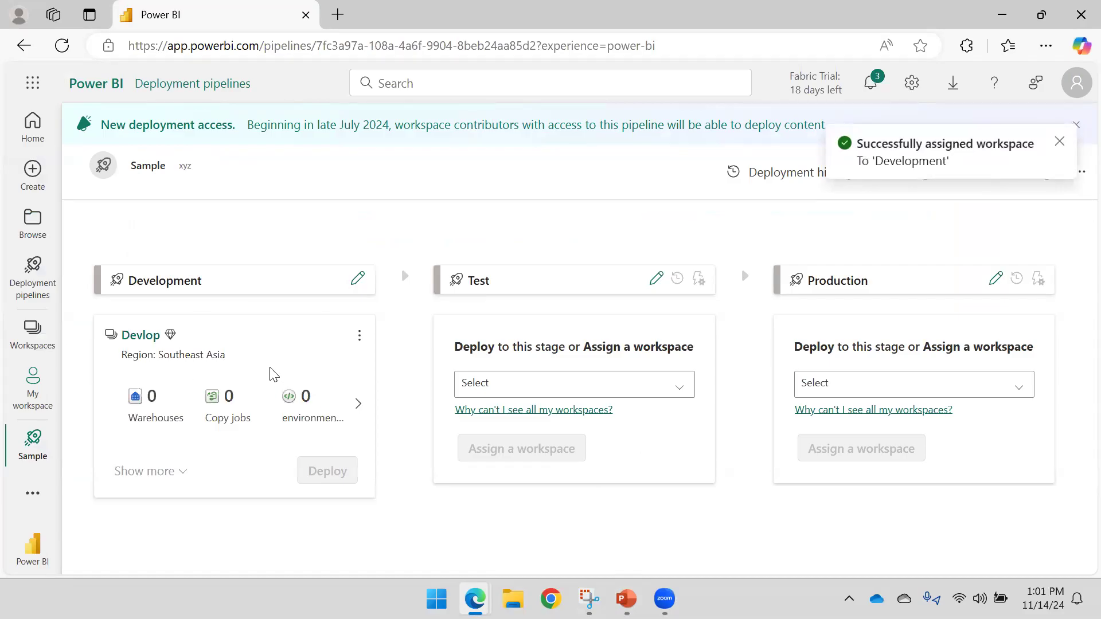
- Assign the Test workspace to the pipeline's Test stage
left_click(519, 395)
left_click(498, 326)
left_click(524, 453)
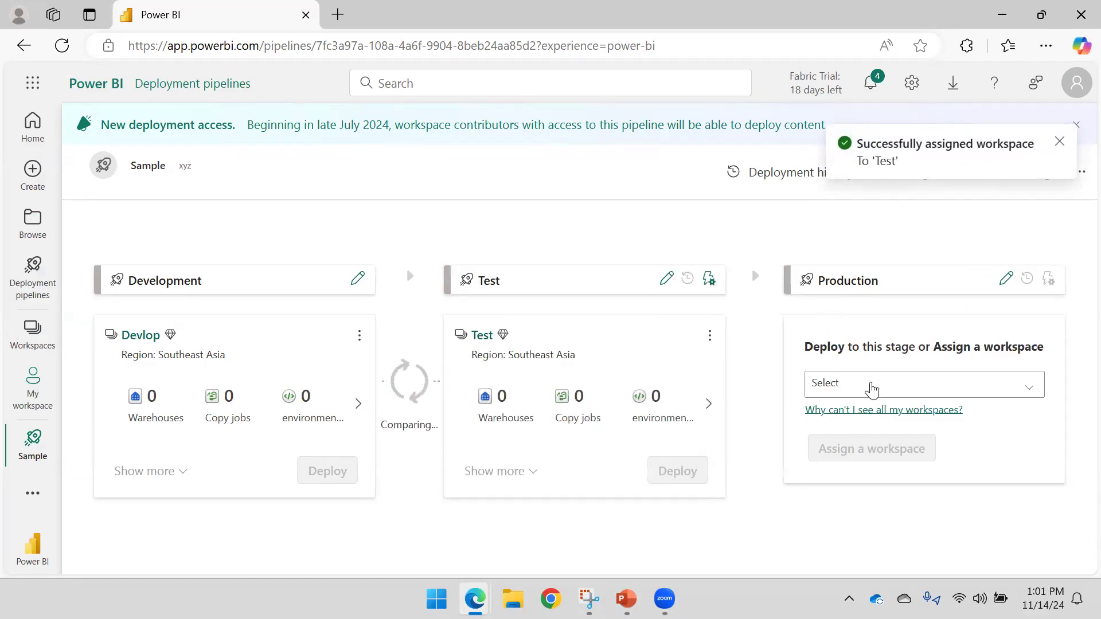
- Assign the Prod workspace to the pipeline's Production stage
left_click(872, 385)
left_click(846, 485)
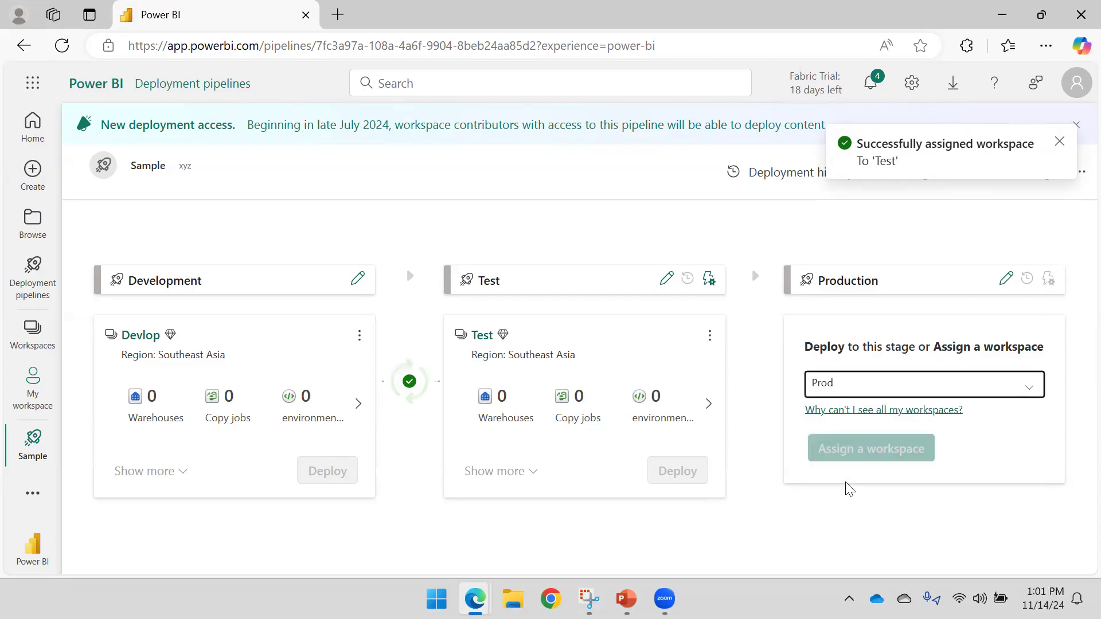
left_click(843, 455)
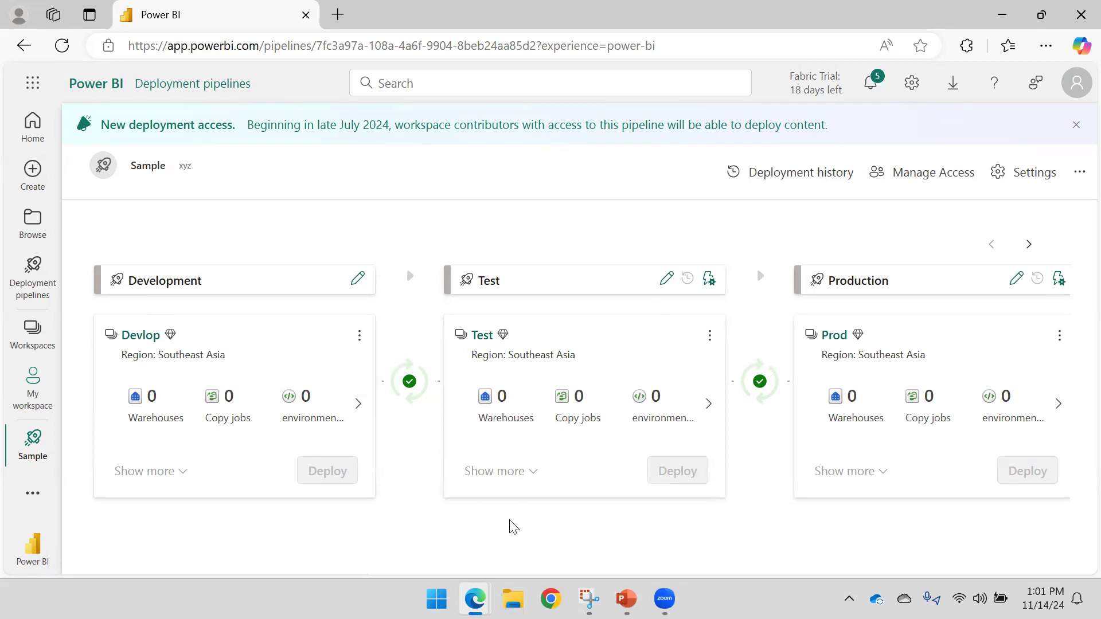
- Switch to File Explorer and open the Downloads folder
left_click(513, 599)
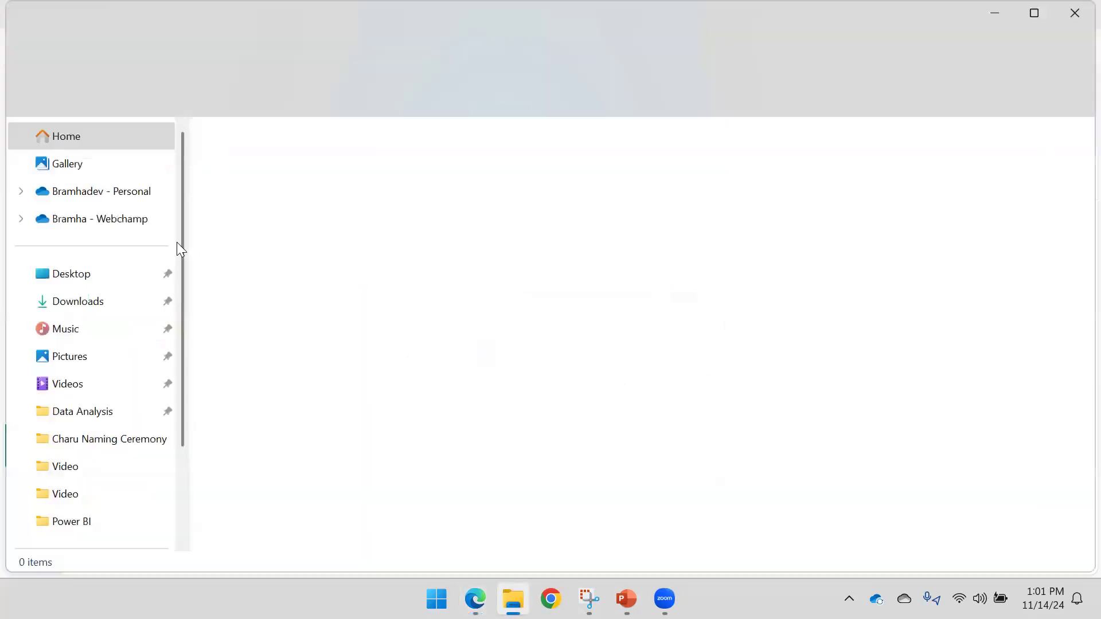
left_click(101, 304)
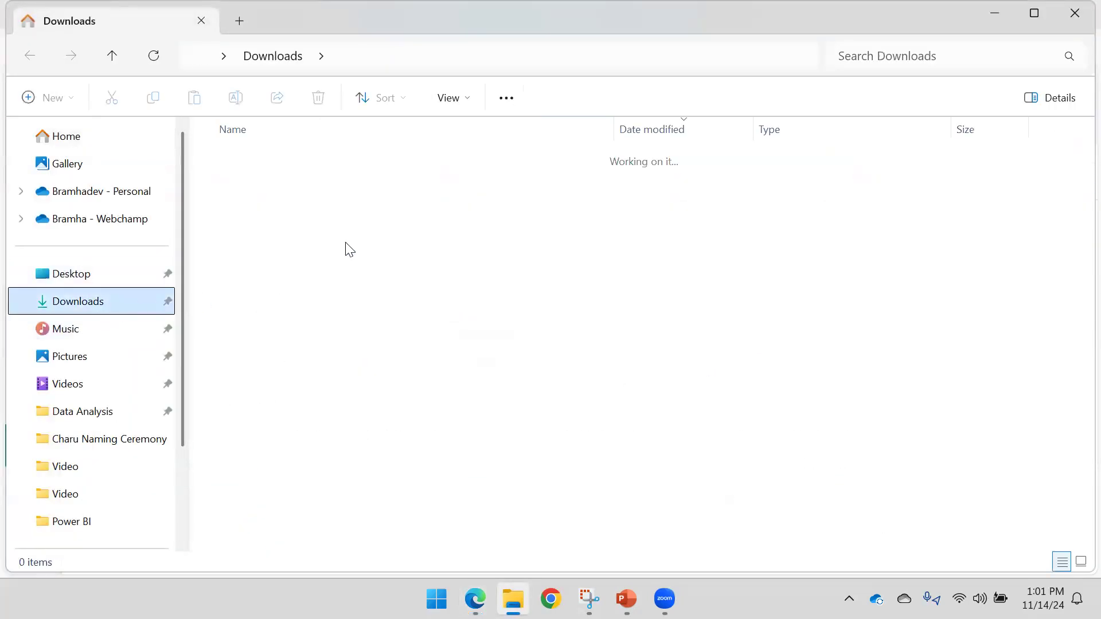
scroll(310, 236, "down", 5)
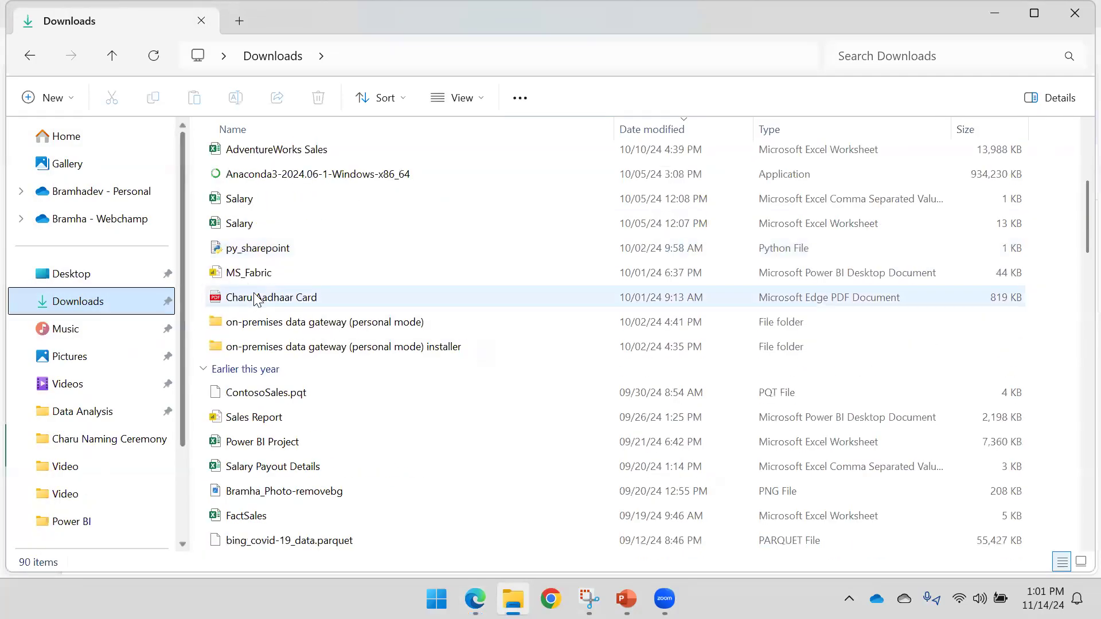
left_click(280, 278)
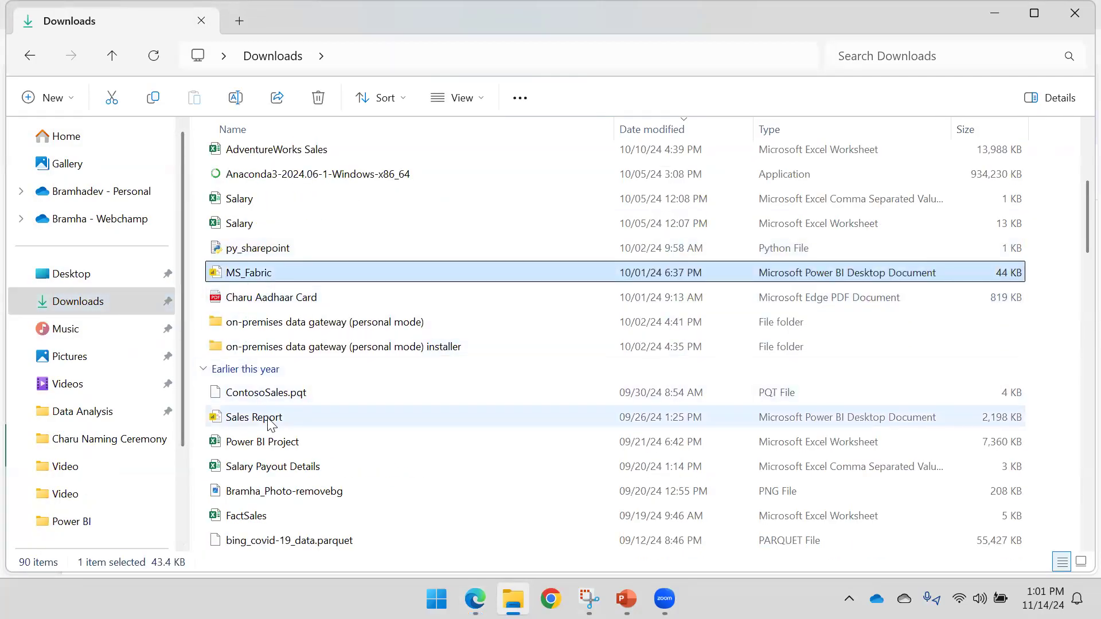
double_click(267, 422)
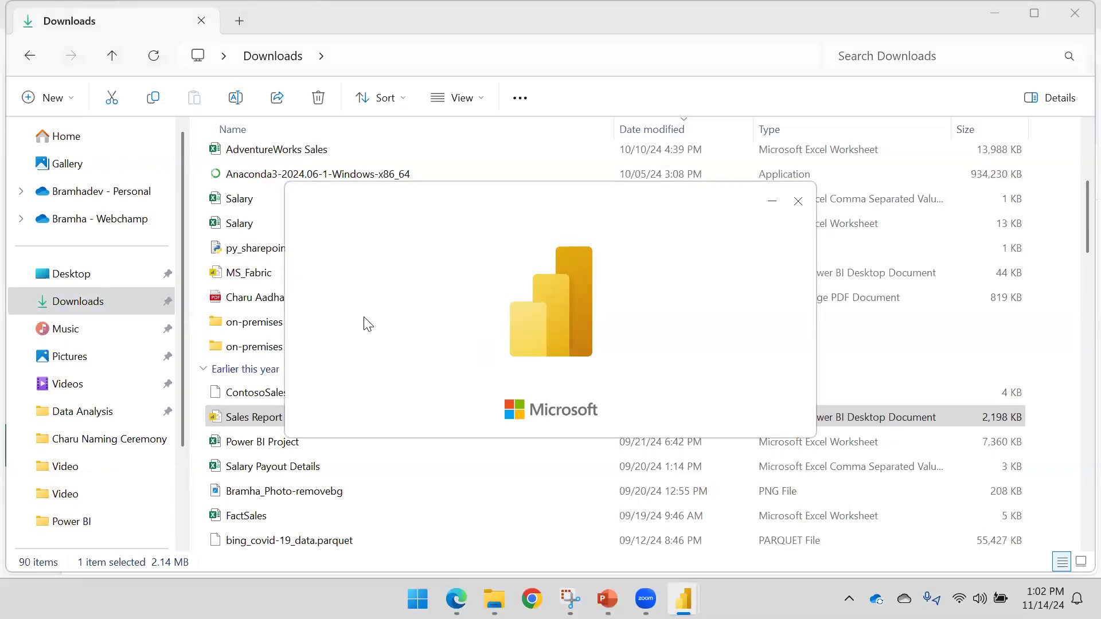
left_click(799, 200)
- Look through the rest of the Downloads folder for a suitable Power BI Desktop report file
scroll(462, 304, "down", 3)
scroll(343, 380, "down", 3)
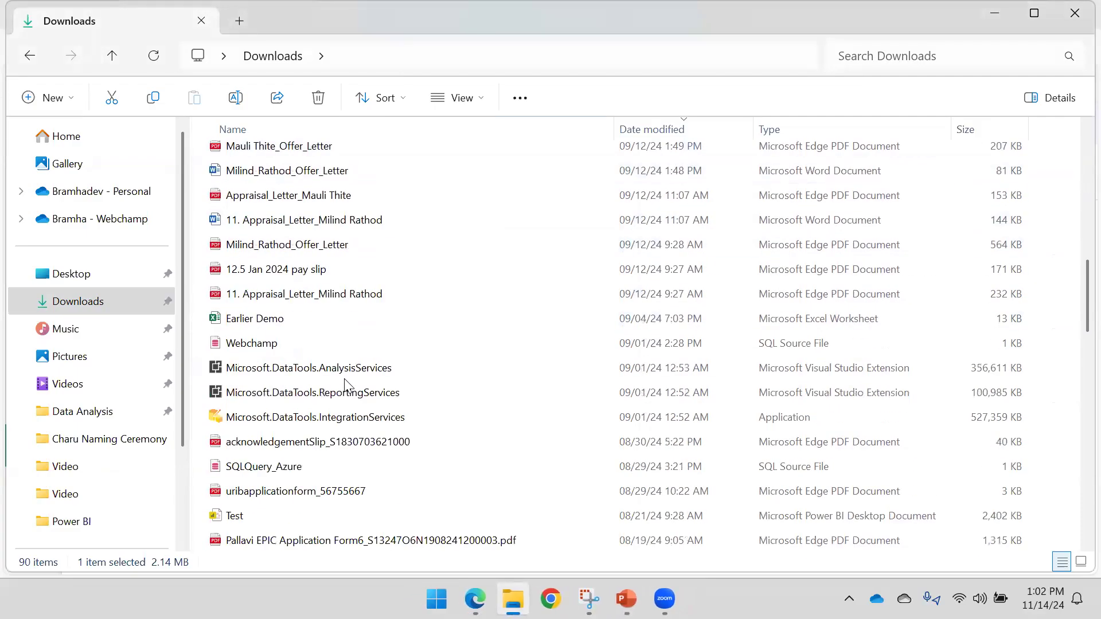
scroll(330, 393, "down", 2)
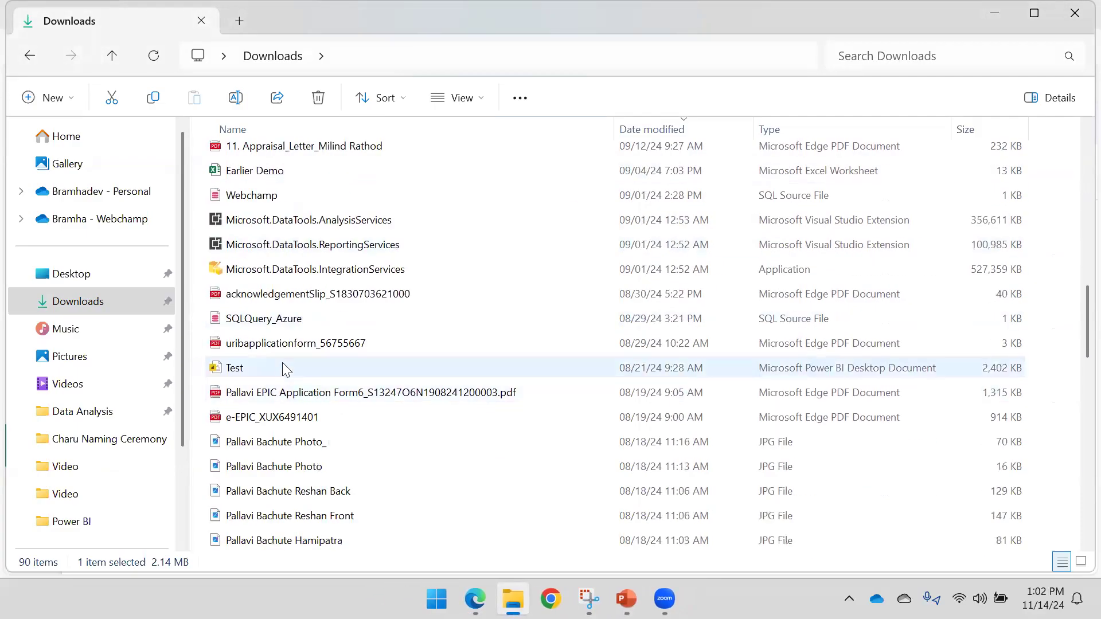
scroll(282, 364, "down", 6)
scroll(285, 372, "down", 6)
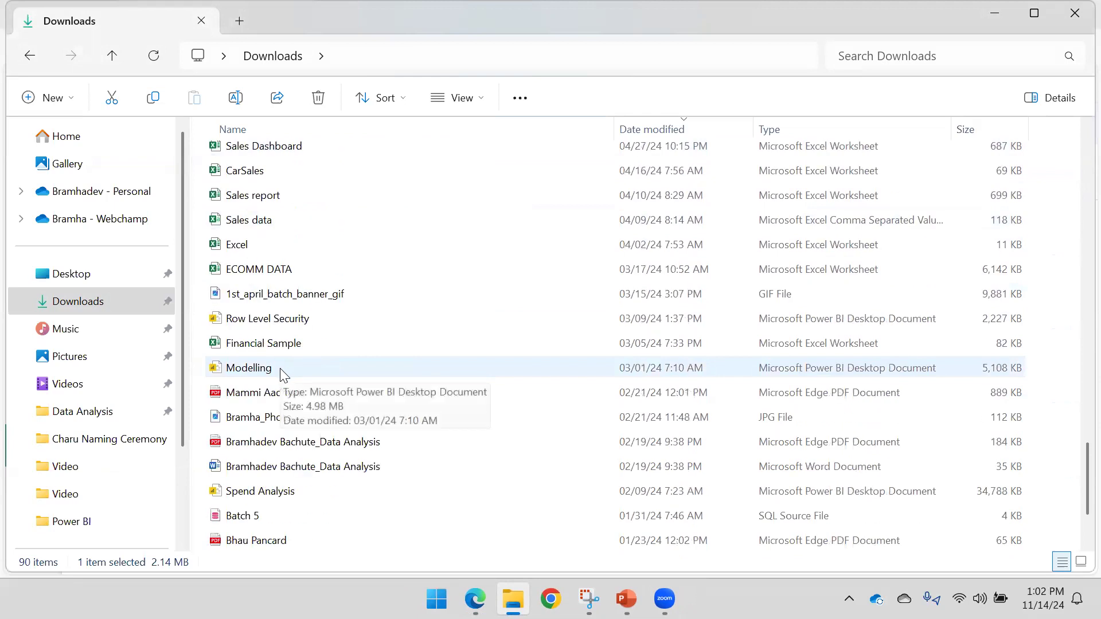
left_click(308, 493)
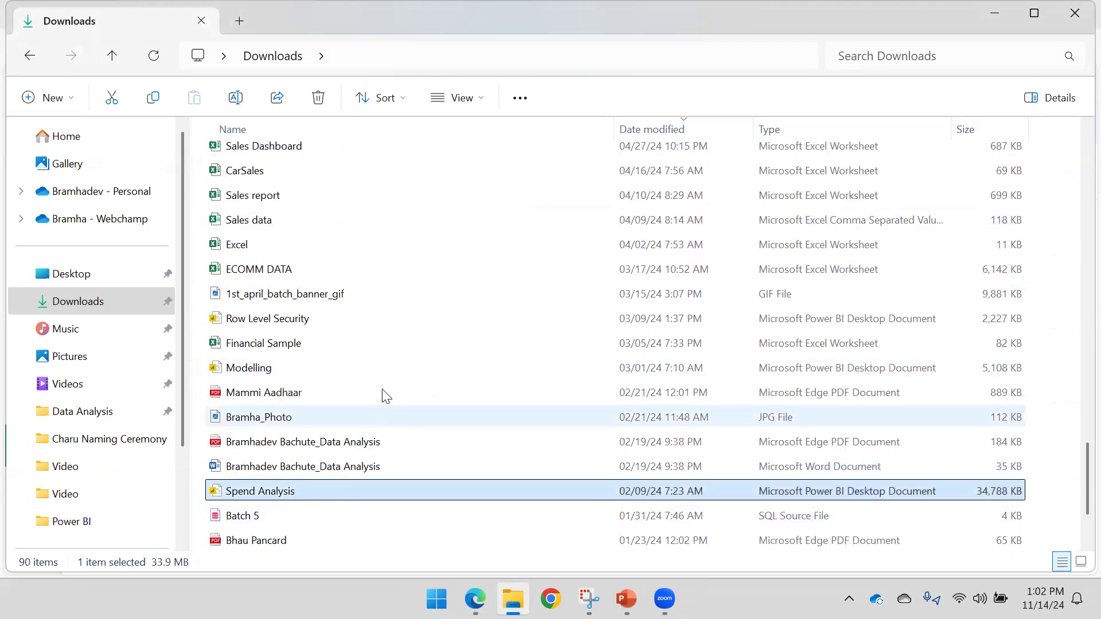
scroll(376, 389, "down", 2)
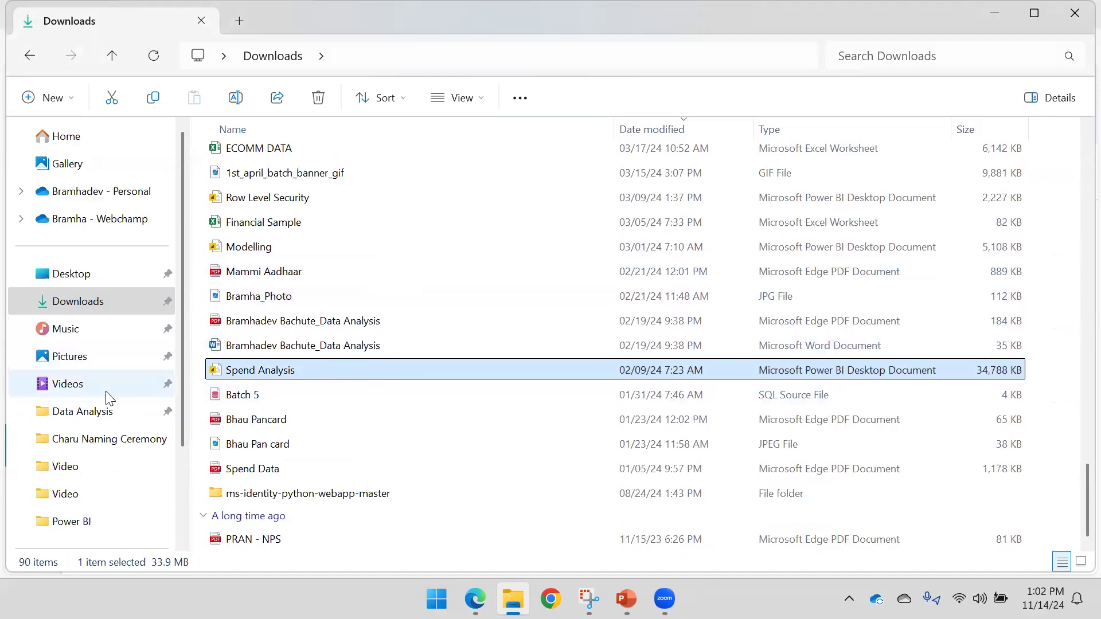
- Copy the Incremental Refresh Power BI file from the Power BI folder into the Downloads folder
left_click(68, 530)
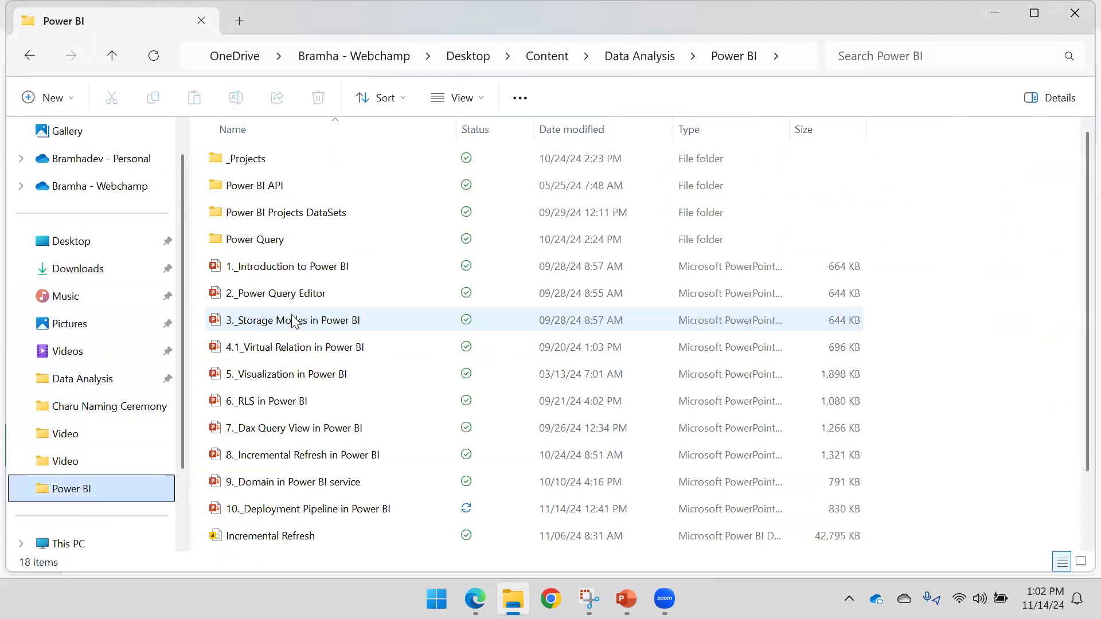
scroll(251, 307, "down", 1)
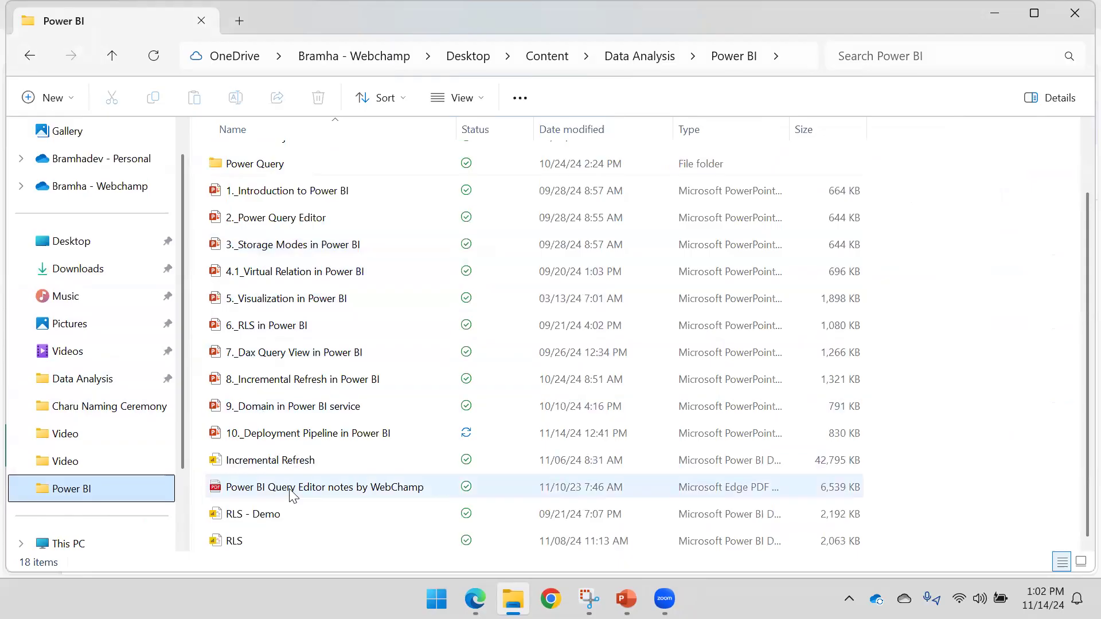
left_click(289, 462)
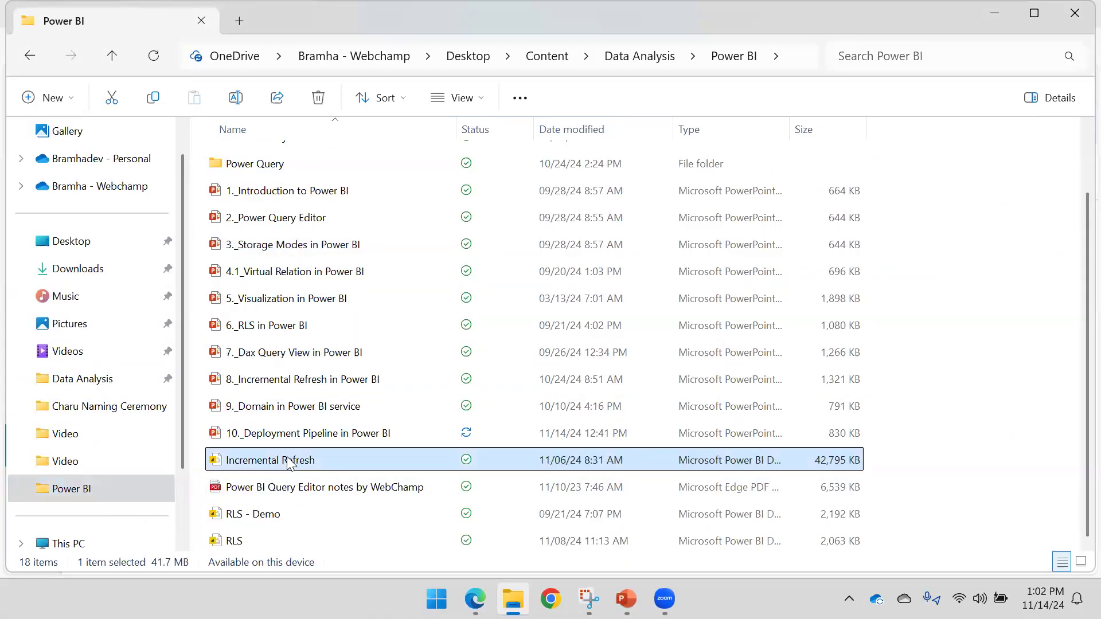
left_click(69, 279)
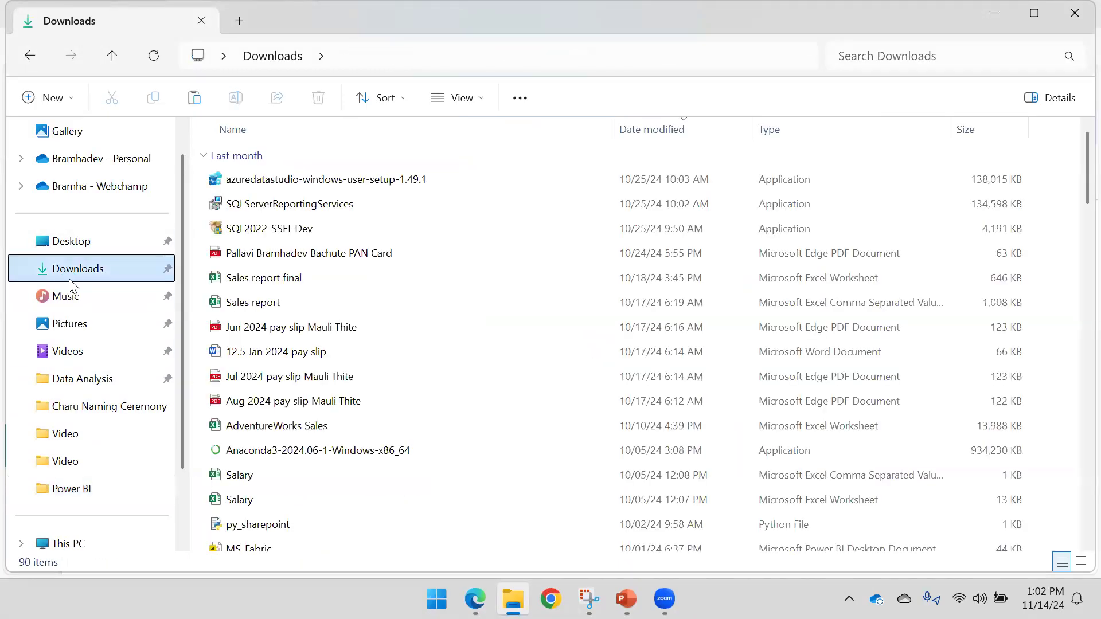
key("ctrl+v")
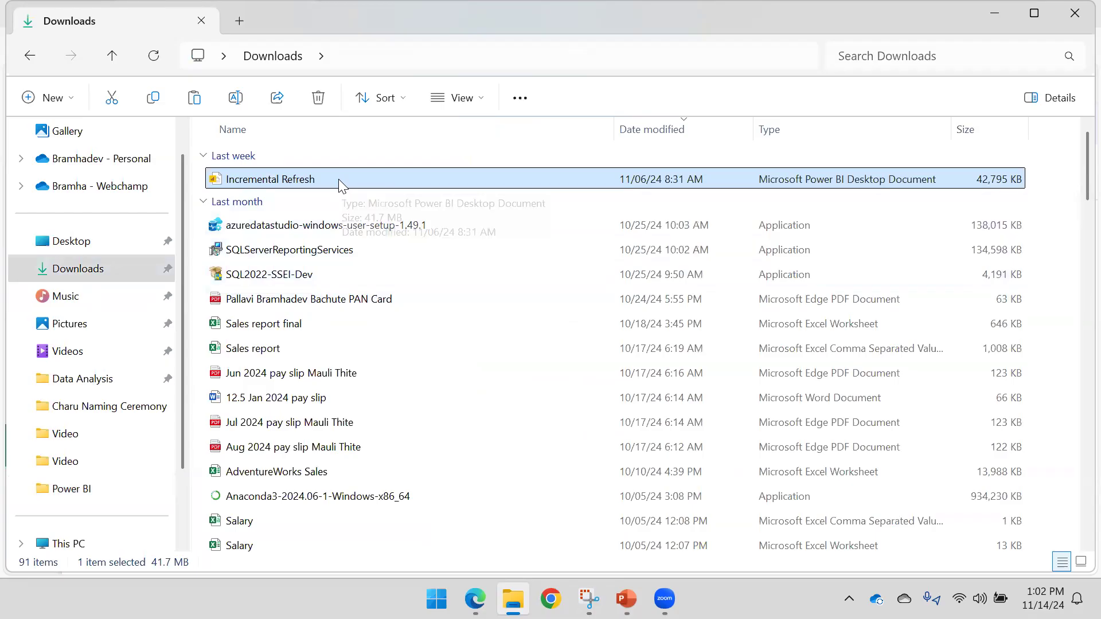
- Rename the copied Incremental Refresh file as Sales Report, accepting the suggested numbered name
key("F2")
type("Sale")
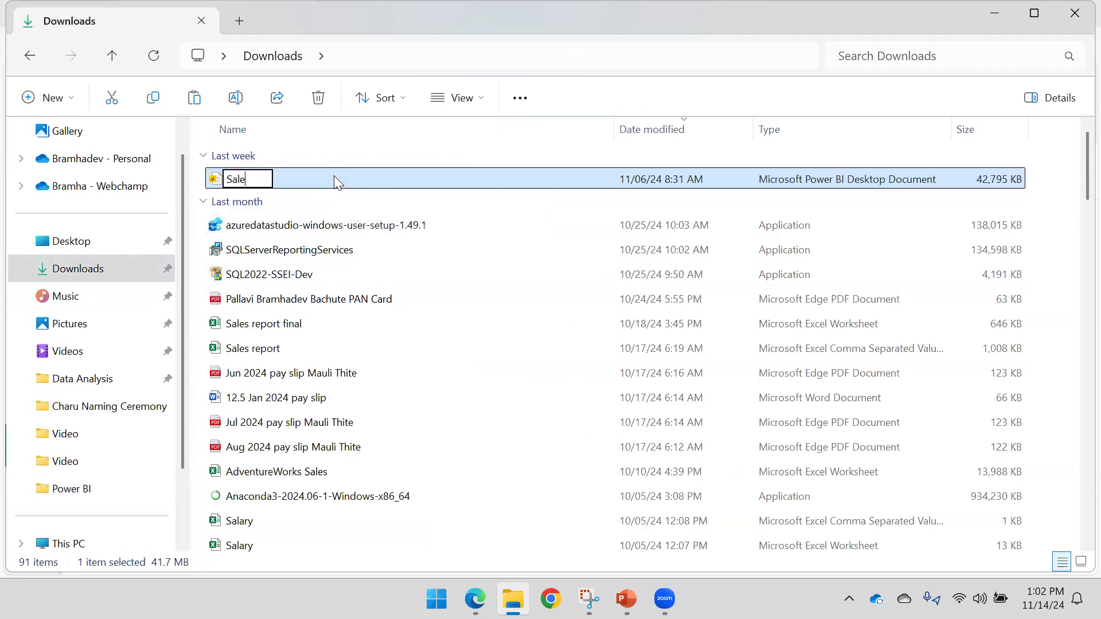
type("s report")
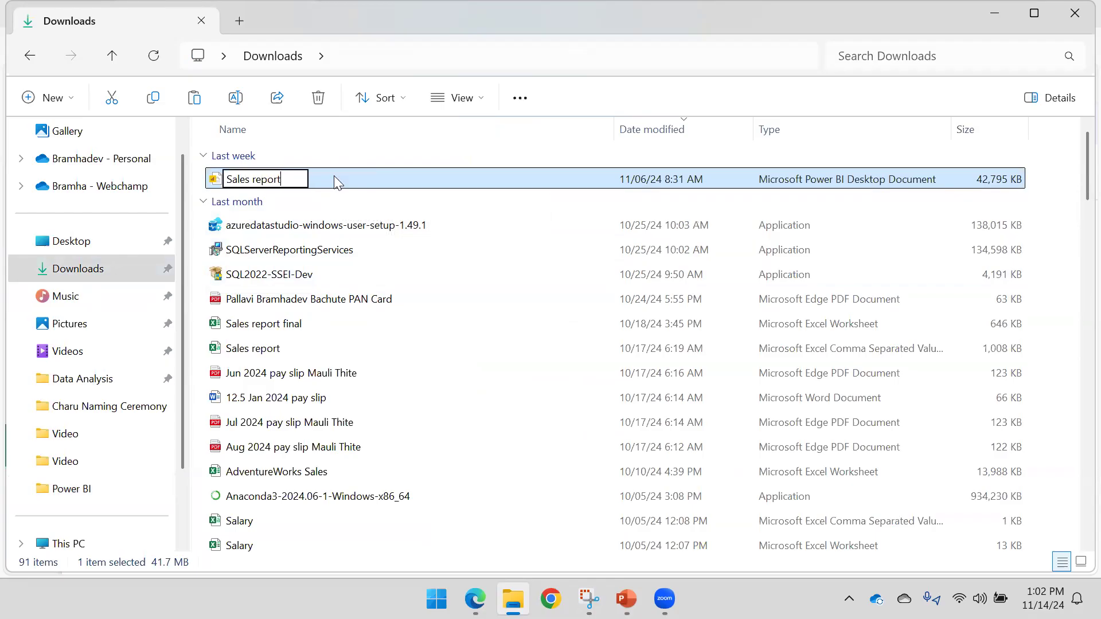
type("R")
key("Return")
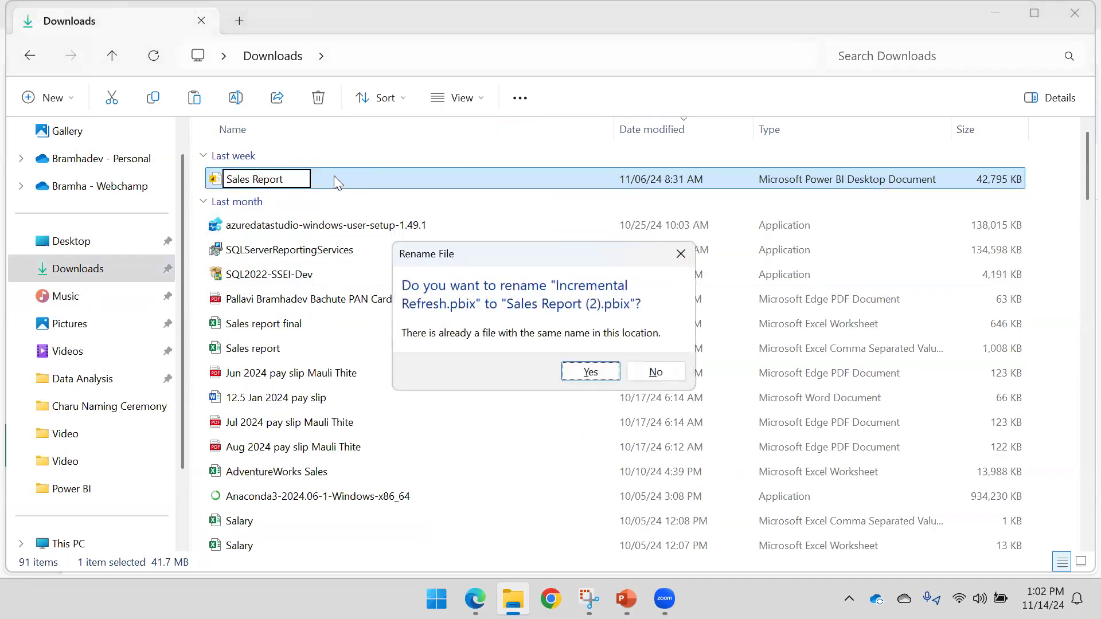
key("Return")
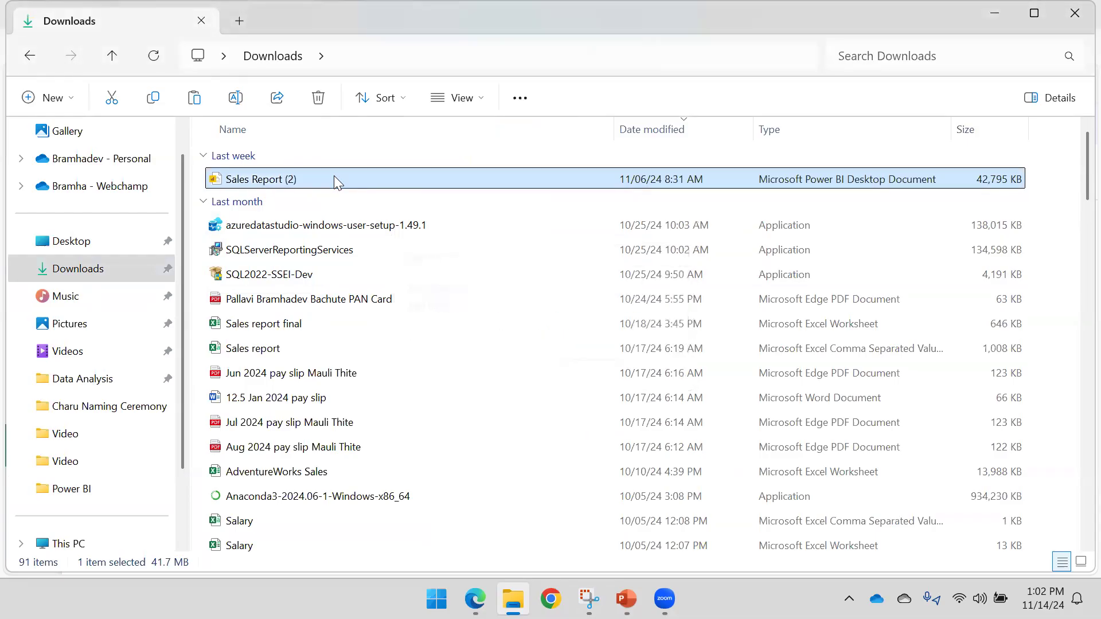
- Rename the copied report file as Sales Report_new and open it in Power BI Desktop
key("F2")
key("End")
key("BackSpace")
key("BackSpace")
key("BackSpace")
key("BackSpace")
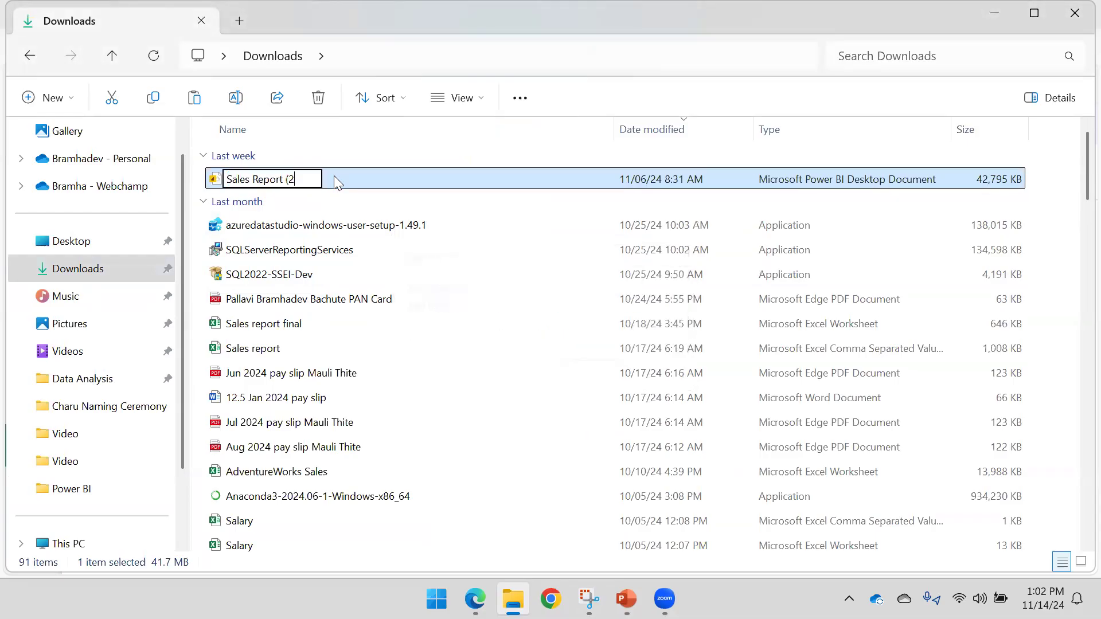
type("_new")
key("Return")
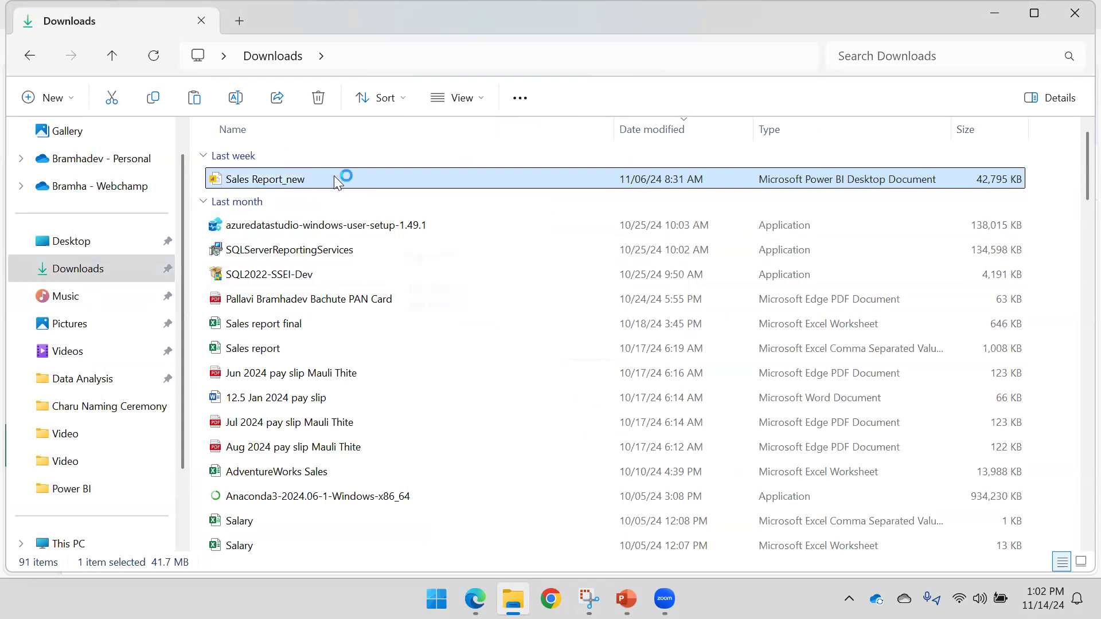
double_click(335, 183)
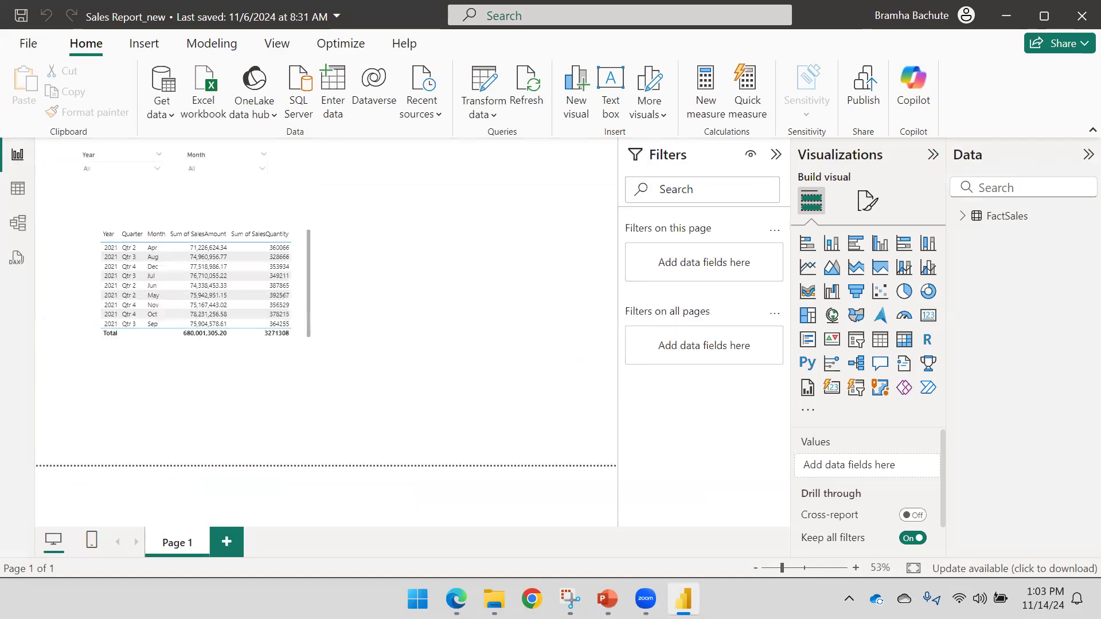
- Enlarge the sales table visual on Page 1 by extending its lower corner outward
mouse_move(303, 234)
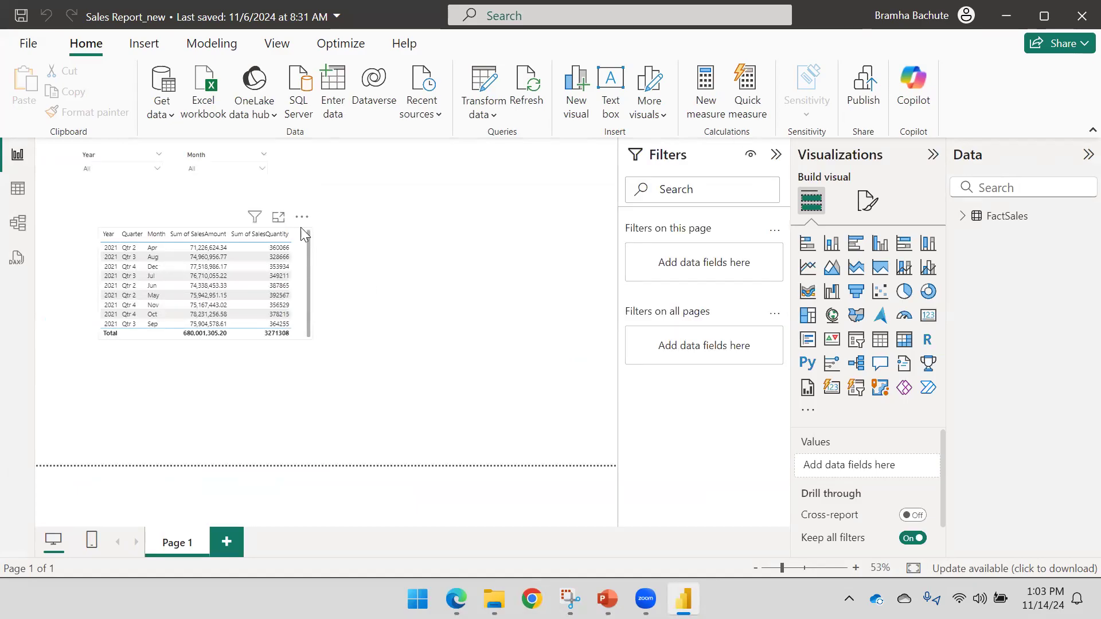
left_click(318, 312)
left_click_drag(311, 339, 338, 377)
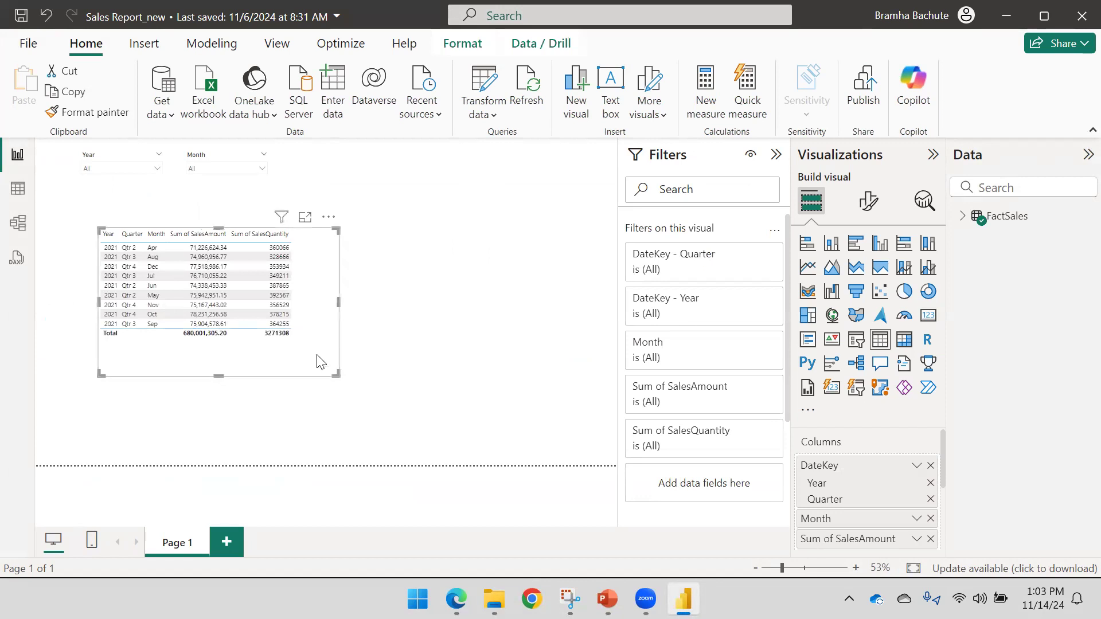
- Examine the FactSales fields and the data source settings of the current file, then clear the visual selection
left_click(962, 217)
left_click(962, 216)
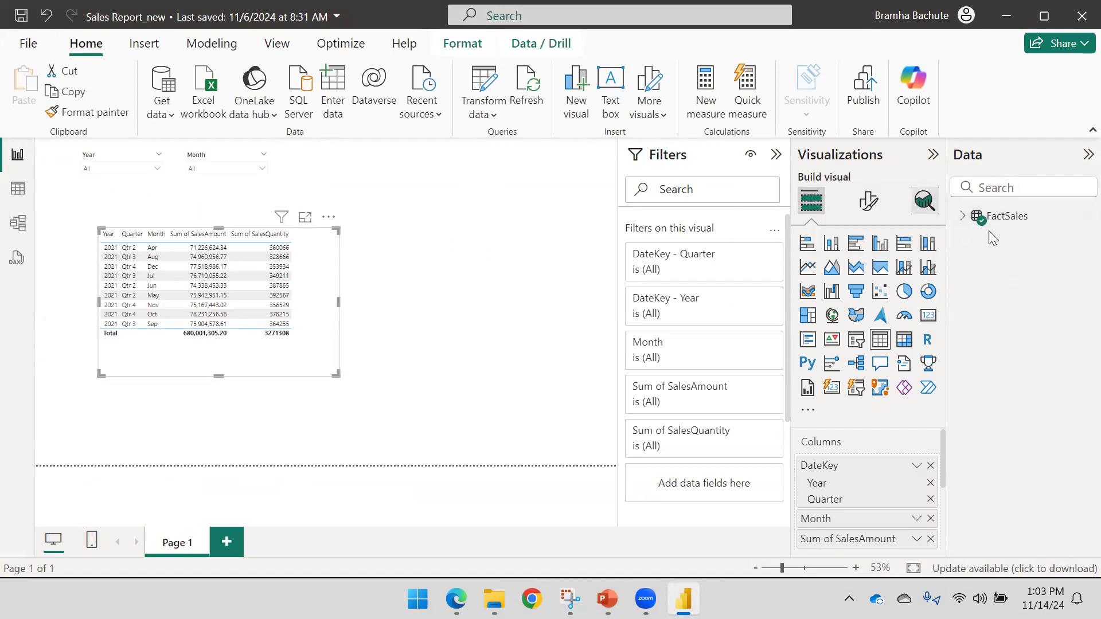
left_click(492, 113)
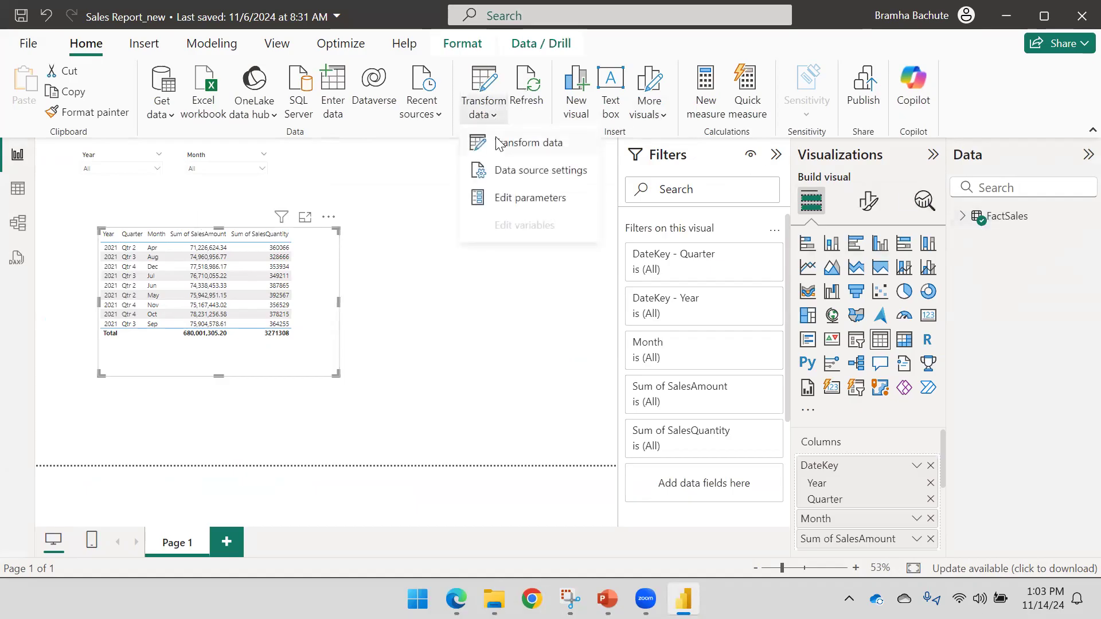
left_click(505, 170)
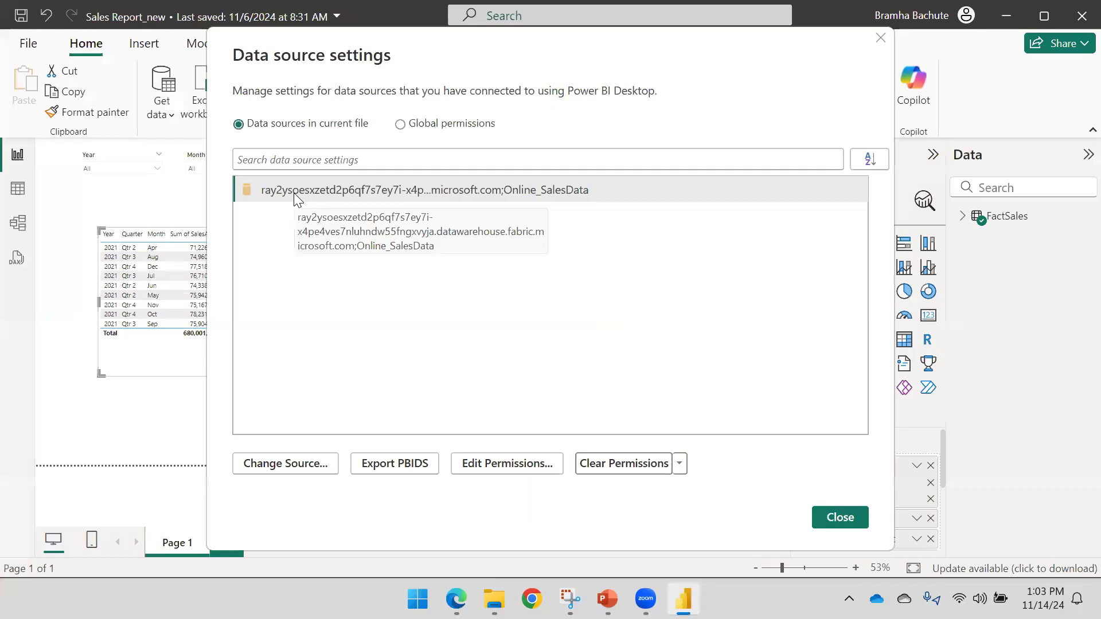
left_click(856, 516)
left_click(453, 225)
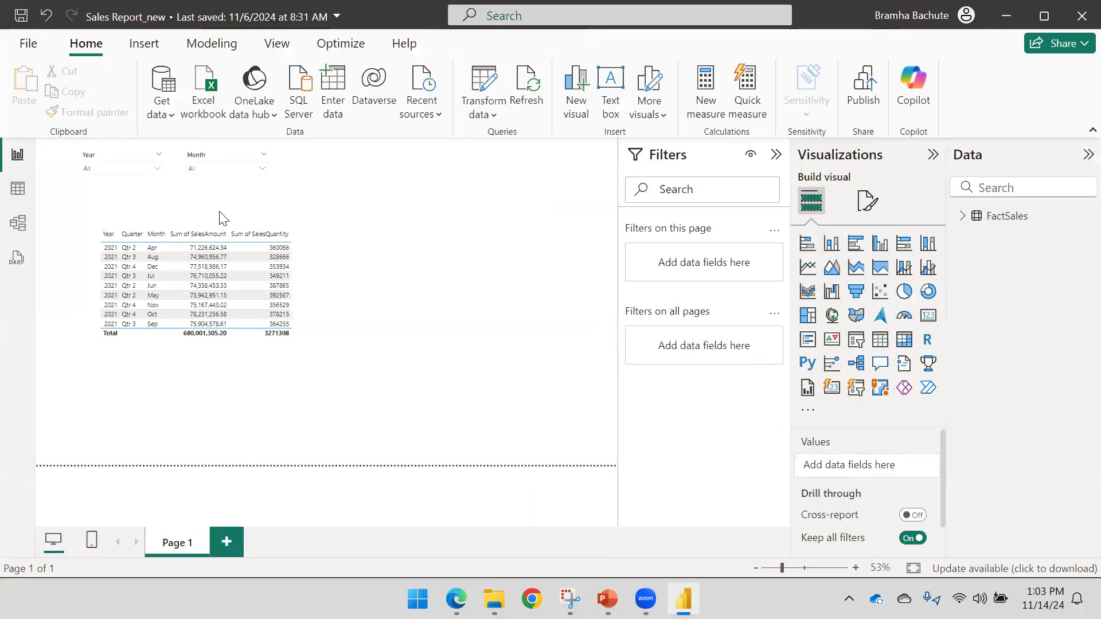
- Save the report changes and publish Sales Report_new to the Devlop workspace
left_click(863, 86)
left_click(614, 328)
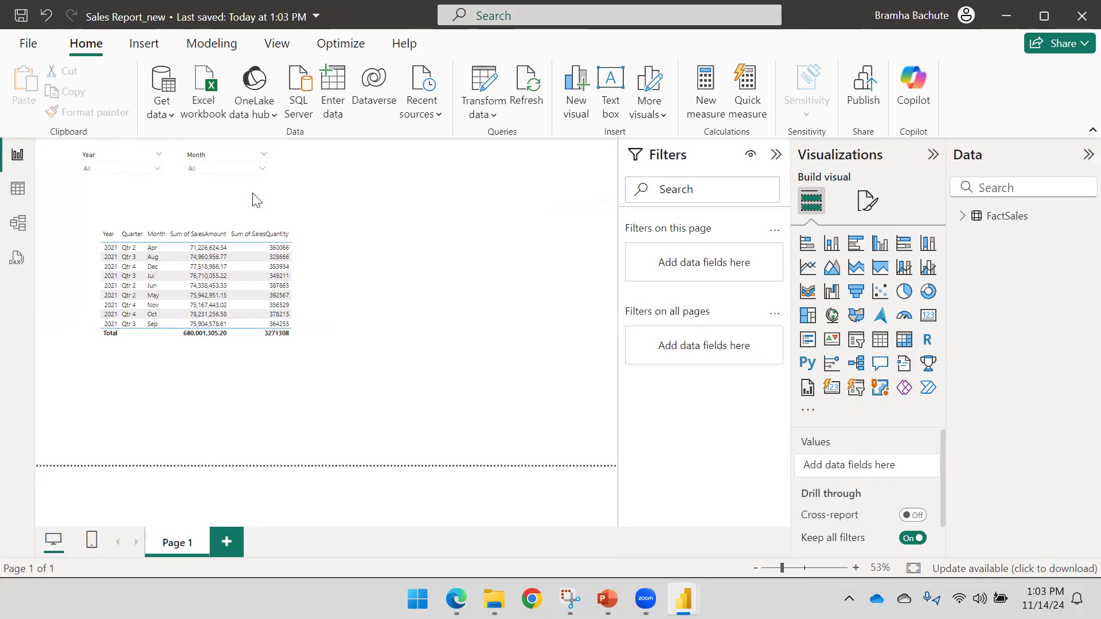
left_click(389, 305)
left_click(678, 447)
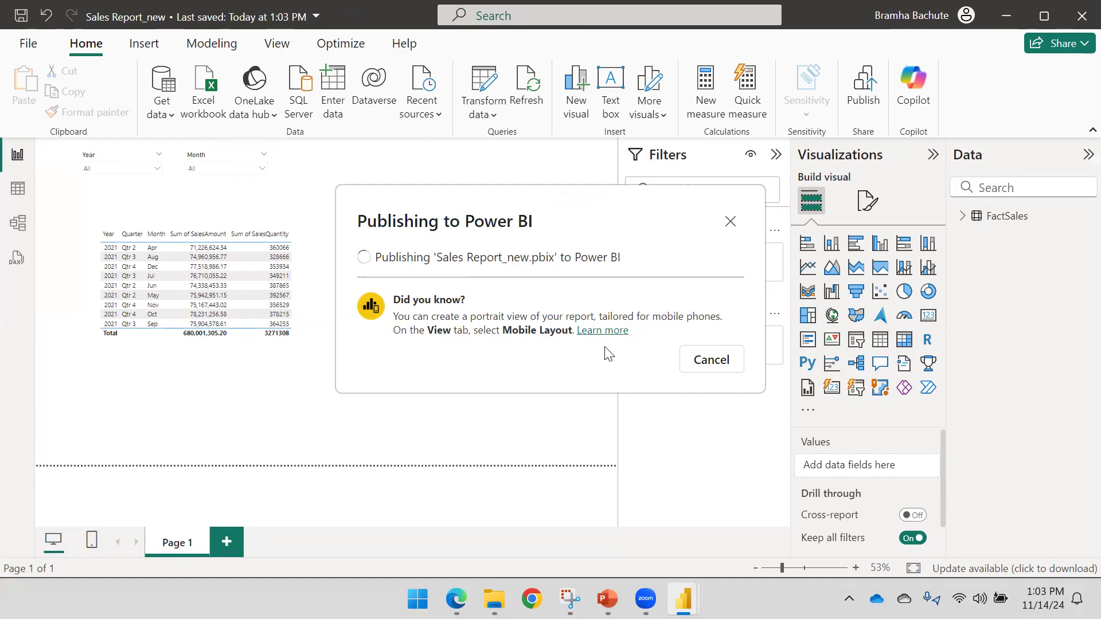
- Switch to the Power BI service in Edge and open the Devlop workspace
mouse_move(456, 599)
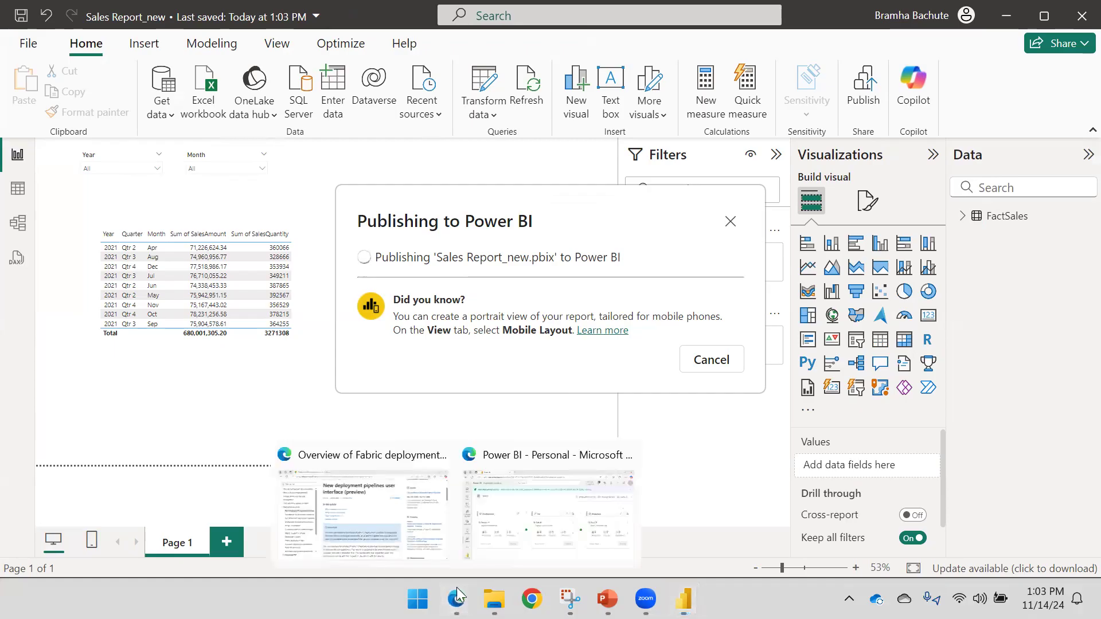
left_click(519, 489)
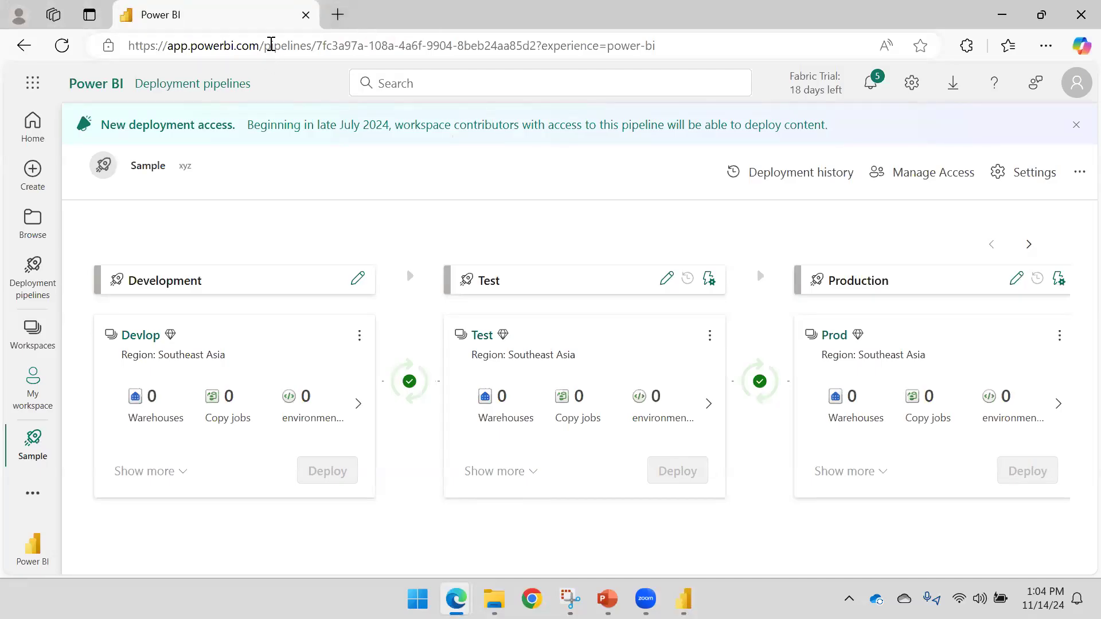
left_click(271, 45)
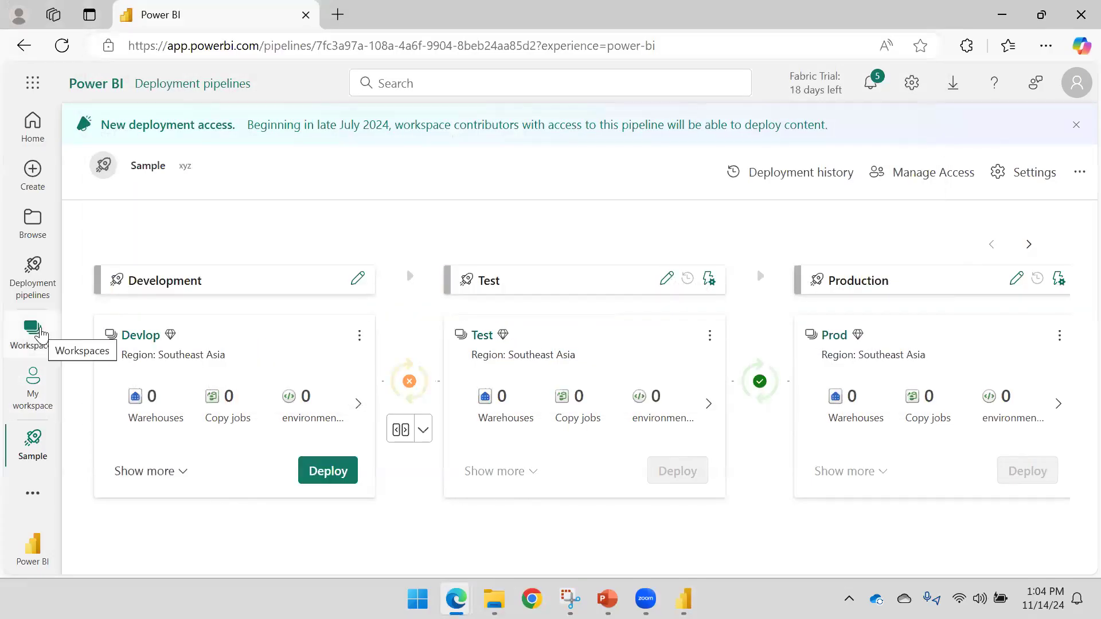
left_click(40, 333)
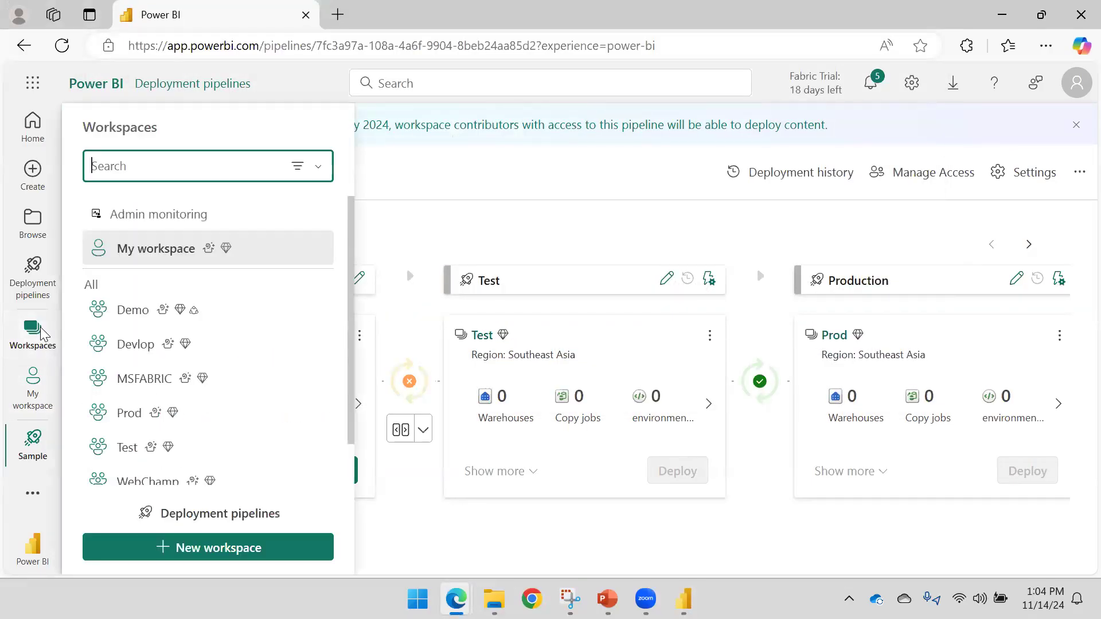
right_click(215, 362)
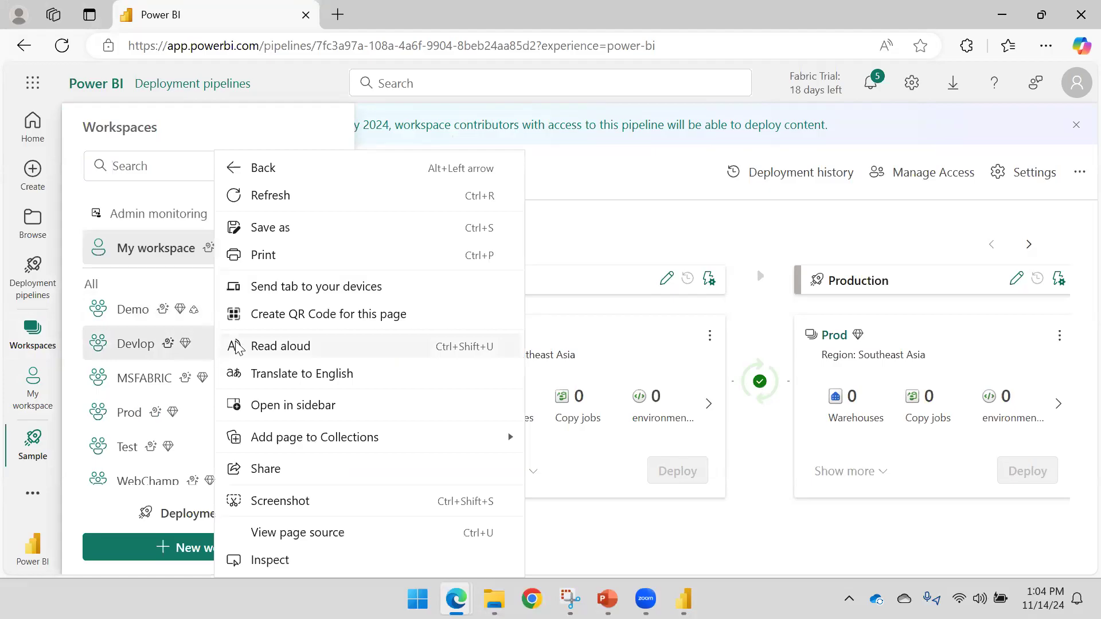
left_click(131, 345)
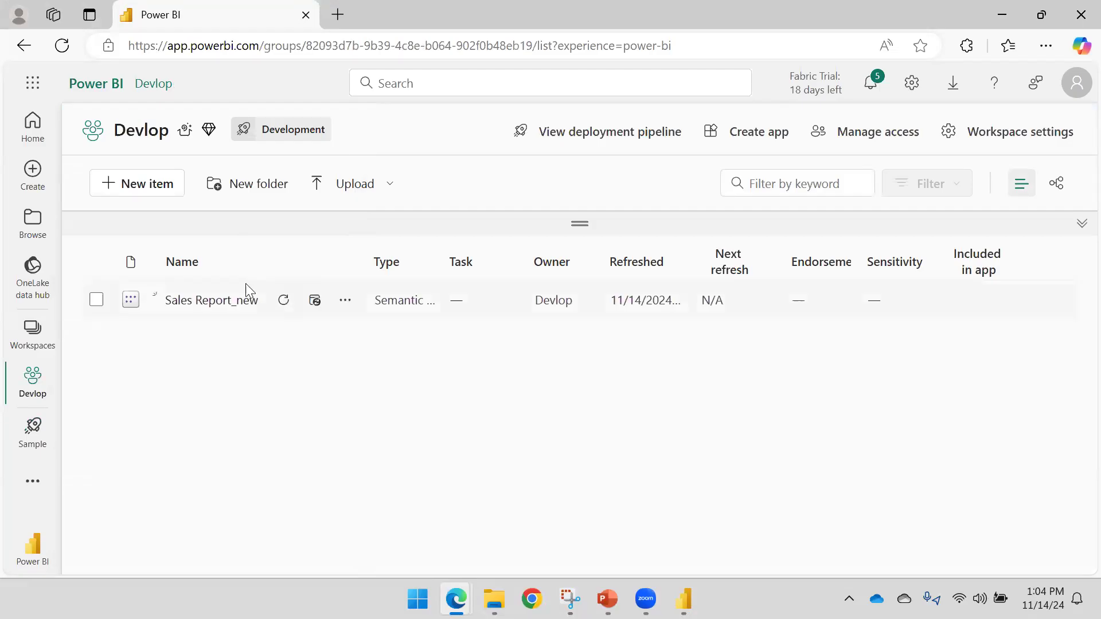
- Dismiss the publishing message in Power BI Desktop and refresh the Devlop workspace page in Edge
mouse_move(683, 599)
left_click(730, 530)
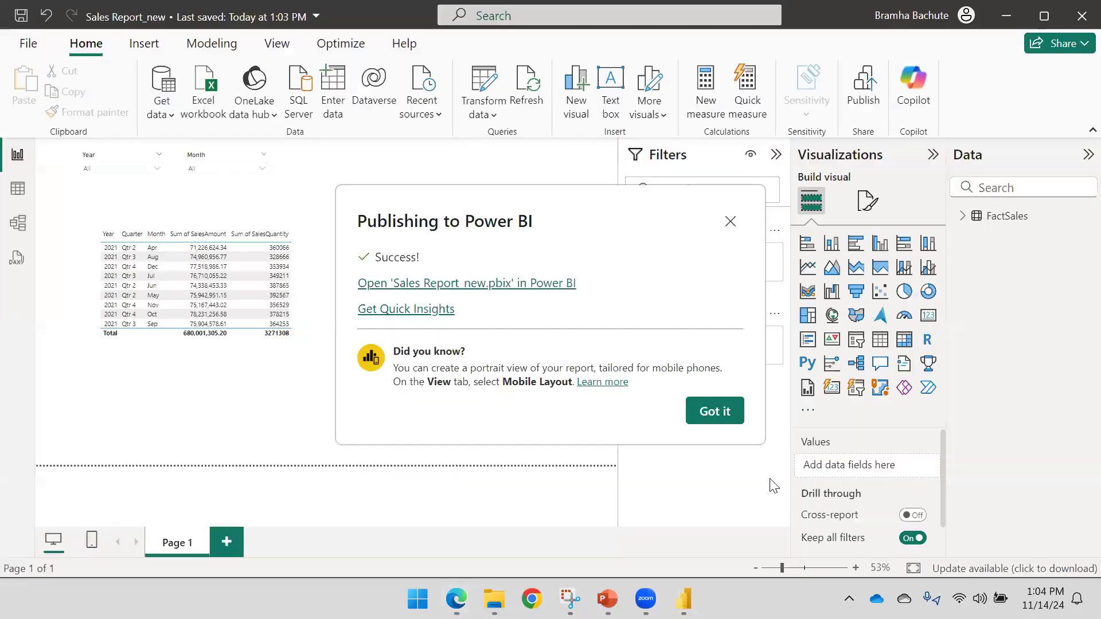
left_click(715, 412)
left_click(1006, 16)
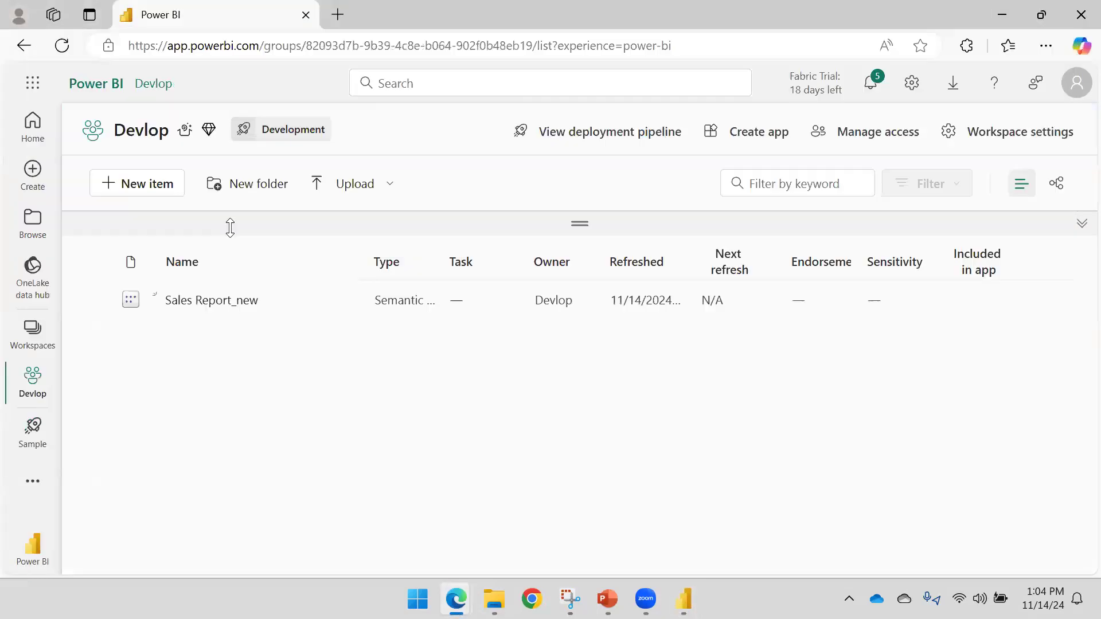
left_click(62, 48)
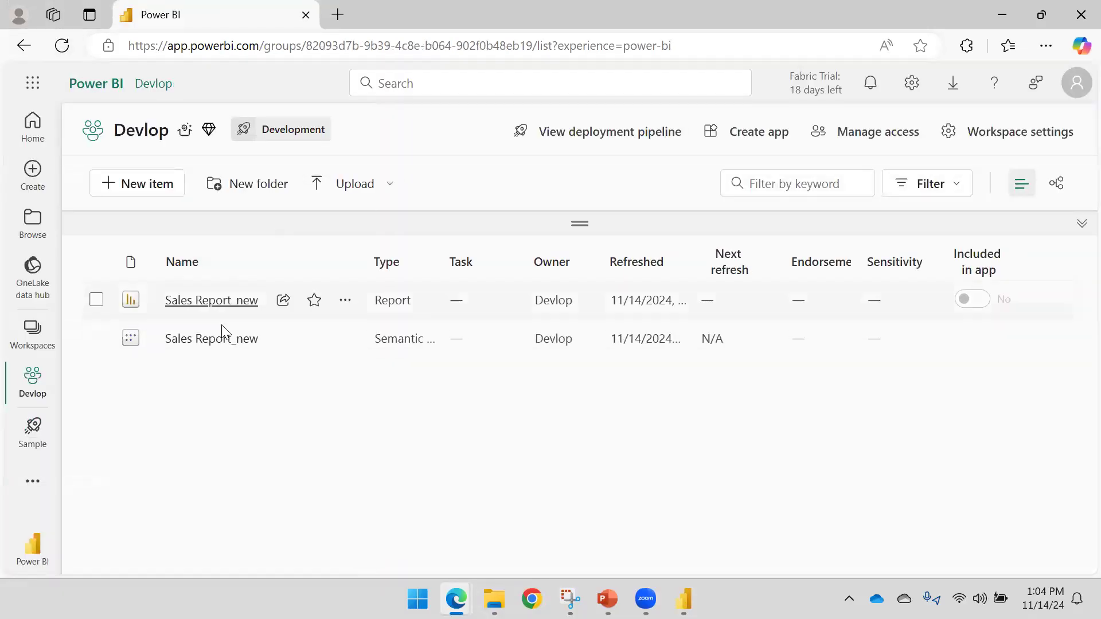
- Open the Sample deployment pipeline and compare the Development stage with the Test stage
left_click(33, 450)
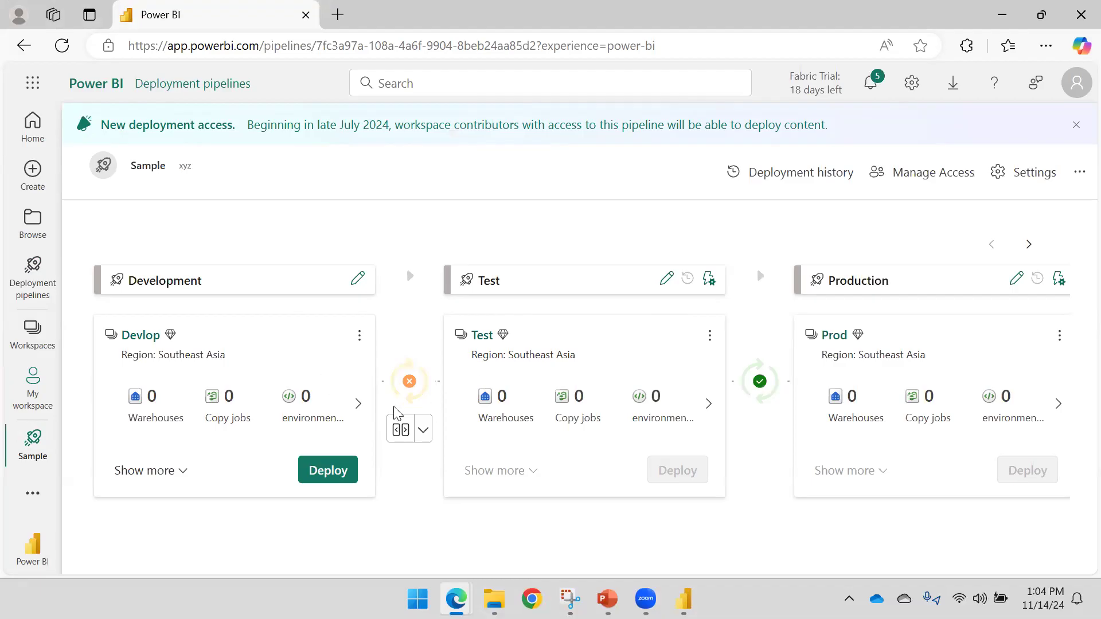
left_click(408, 439)
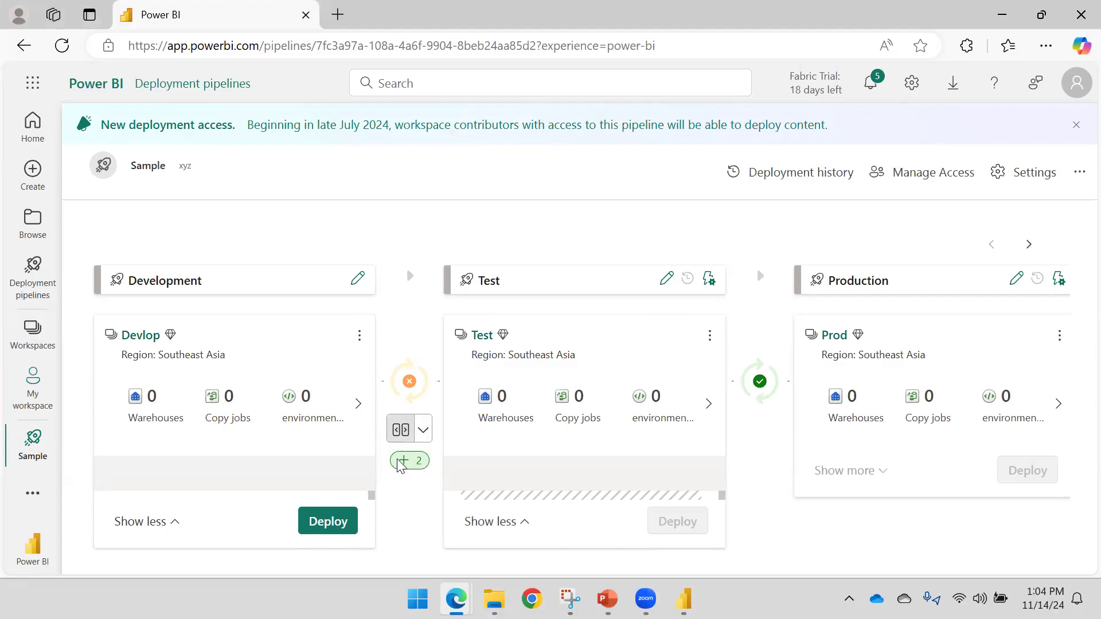
- Browse the Development stage's item types through to its semantic models and reports
left_click(358, 405)
left_click(358, 405)
left_click(358, 404)
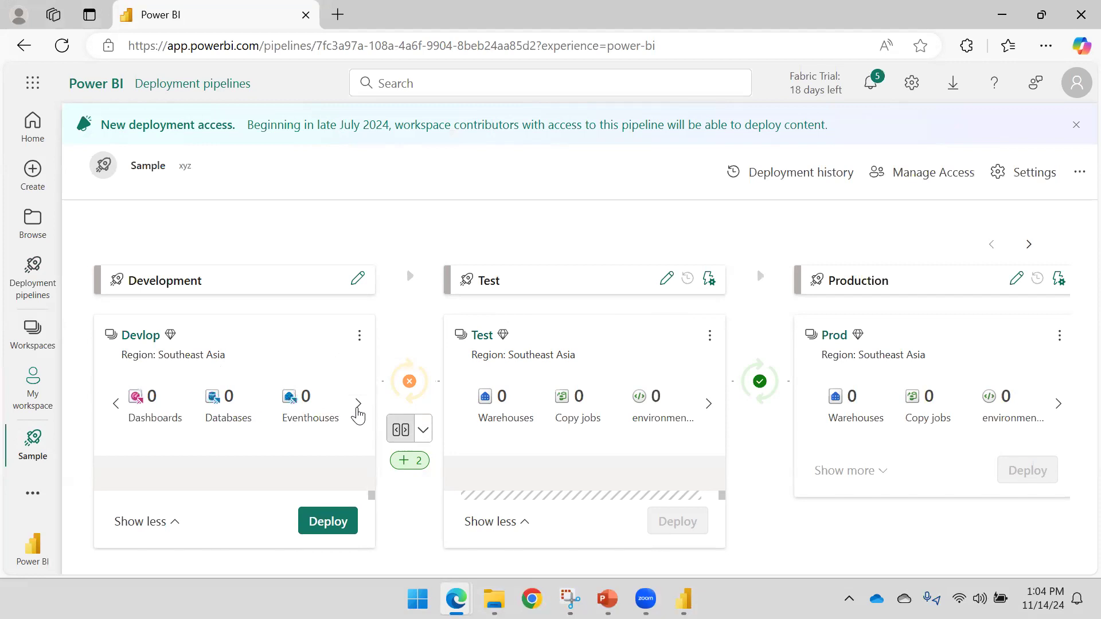
left_click(358, 405)
left_click(358, 405)
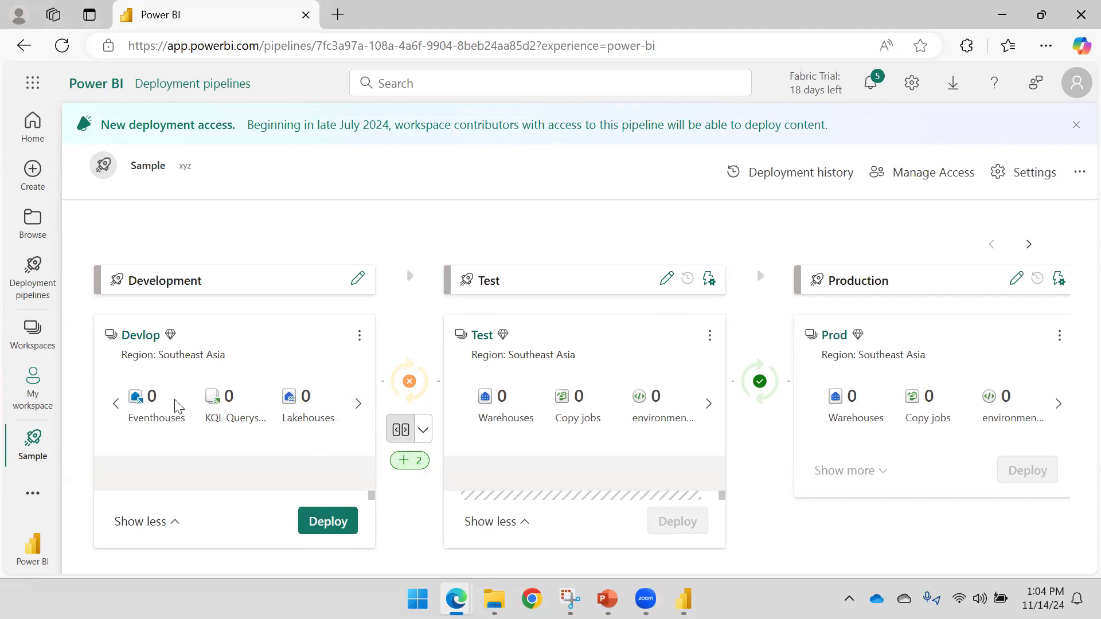
left_click(116, 404)
left_click(116, 404)
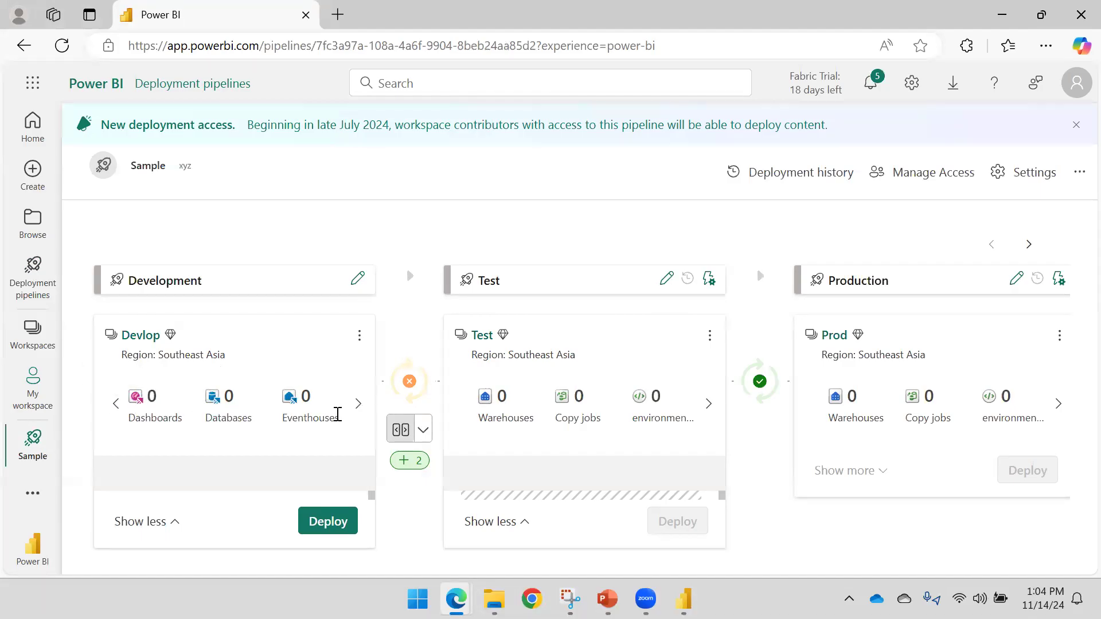
left_click(359, 405)
left_click(359, 406)
left_click(359, 406)
left_click(359, 405)
left_click(359, 405)
left_click(359, 405)
left_click(359, 405)
left_click(359, 405)
left_click(359, 405)
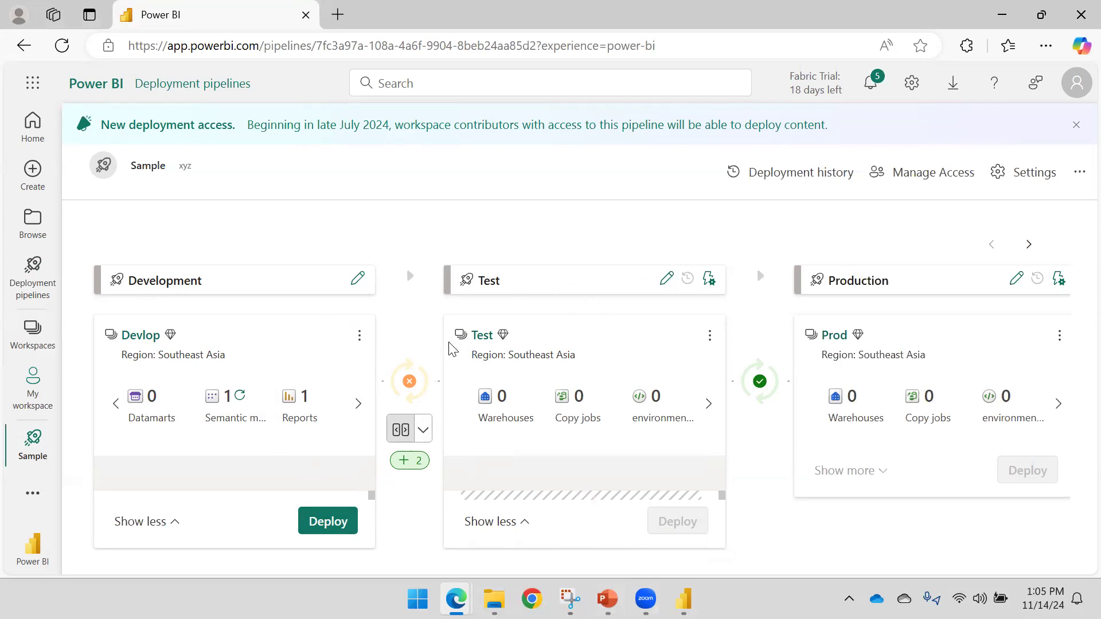
- Read the Item pairing definition on slide 5 in PowerPoint alongside the Sample pipeline's stages in Edge
left_click(608, 599)
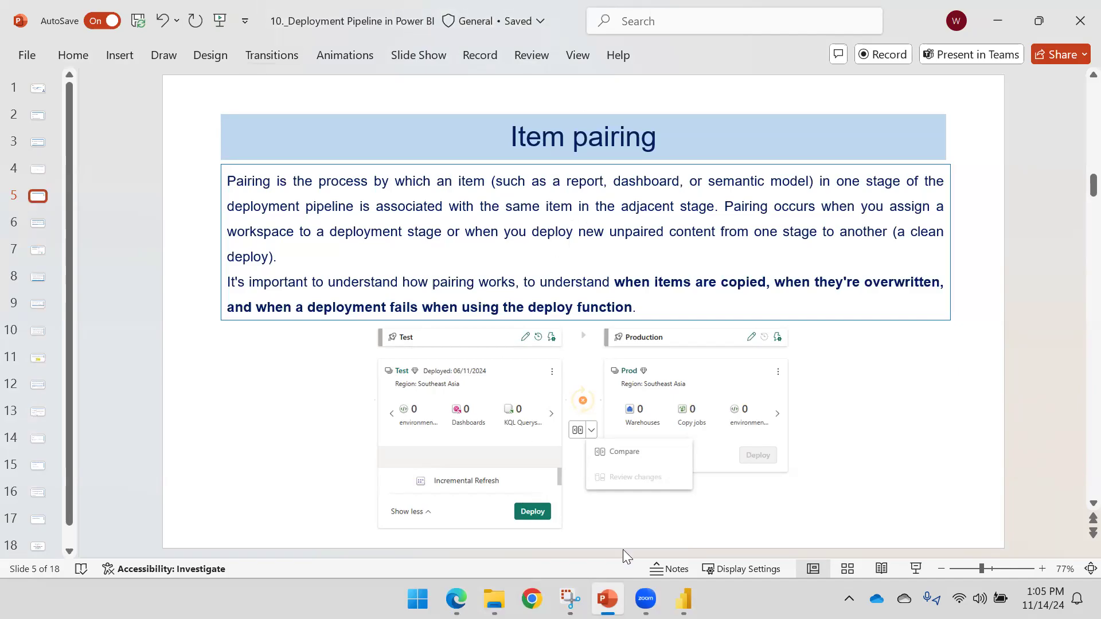
mouse_move(456, 599)
left_click(528, 527)
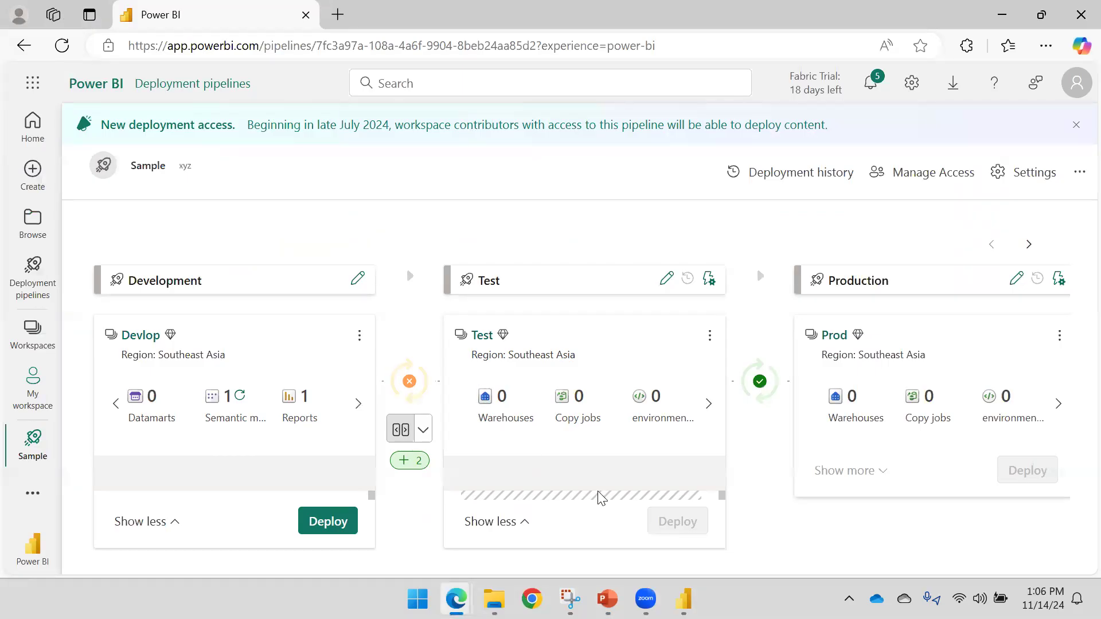
mouse_move(607, 599)
left_click(621, 538)
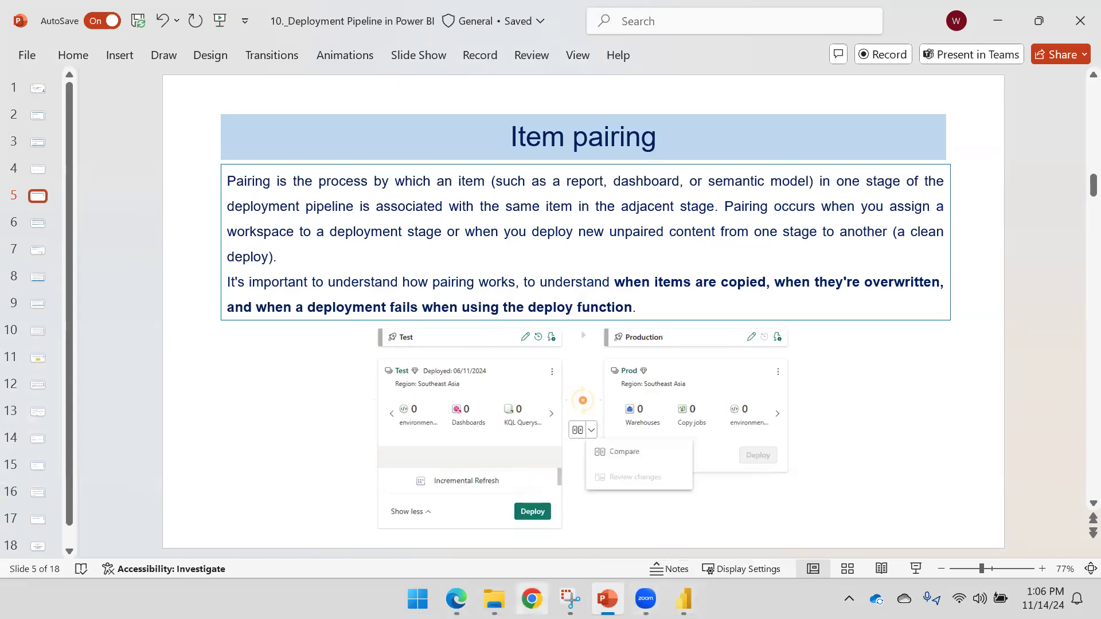
mouse_move(457, 600)
left_click(531, 546)
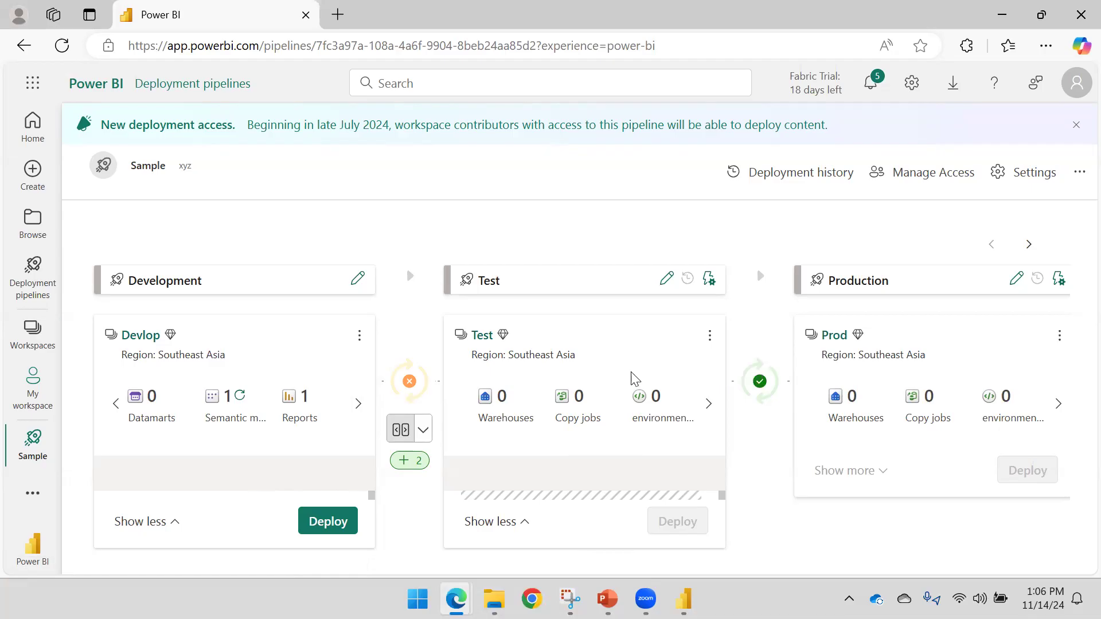
mouse_move(608, 599)
left_click(575, 461)
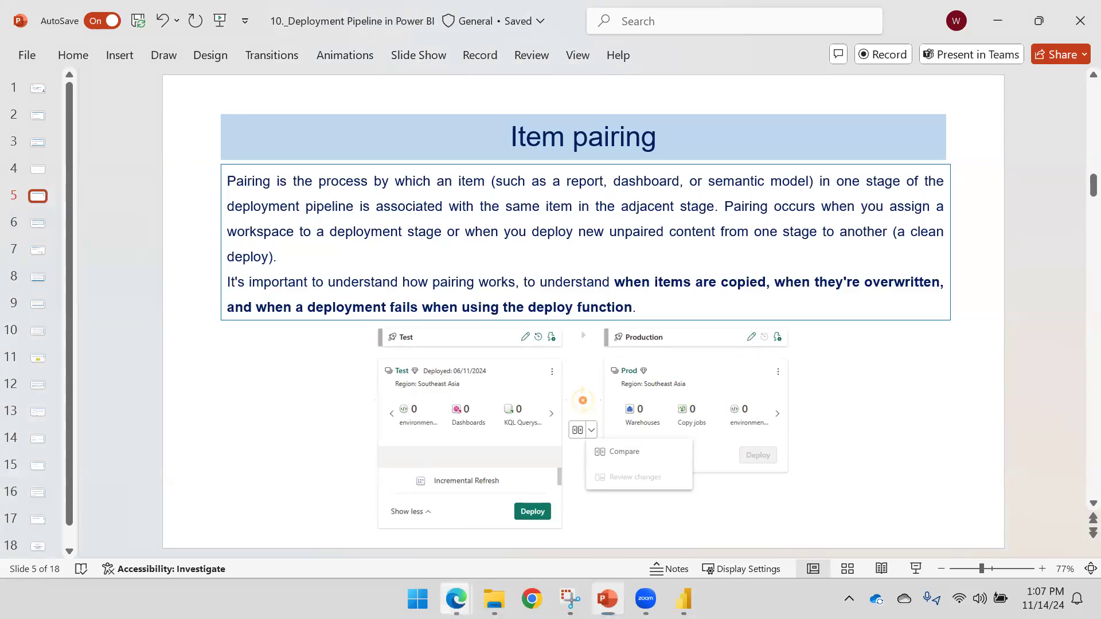
left_click(456, 599)
left_click(548, 476)
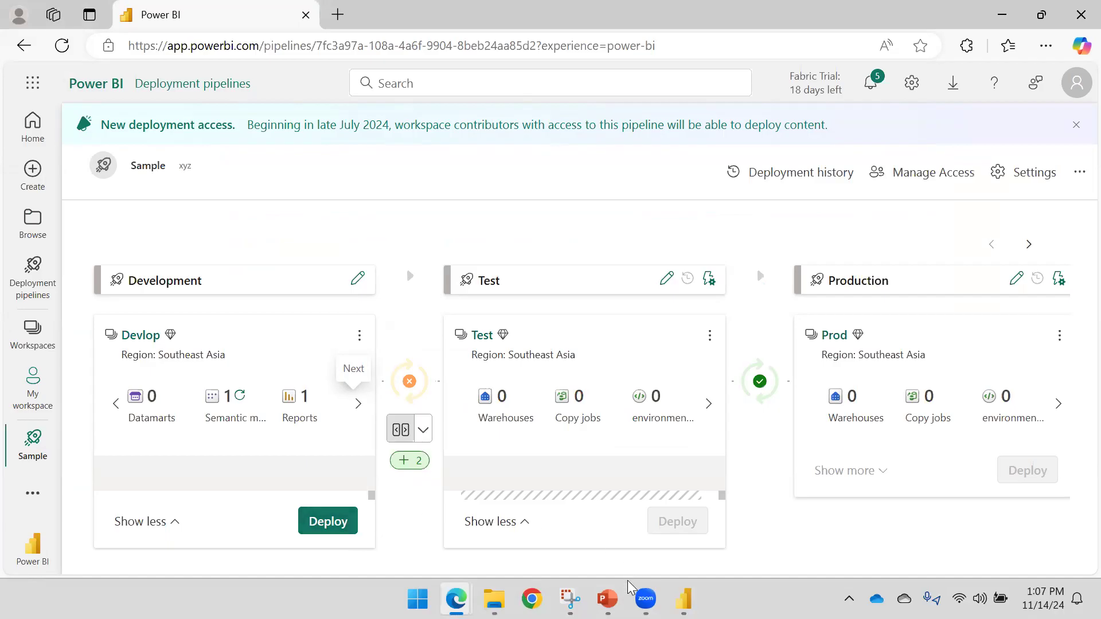
- Read the pairing rules on slide 6 in PowerPoint and view the comparison options between Development and Test in Edge
mouse_move(608, 599)
left_click(608, 505)
scroll(573, 287, "down", 1)
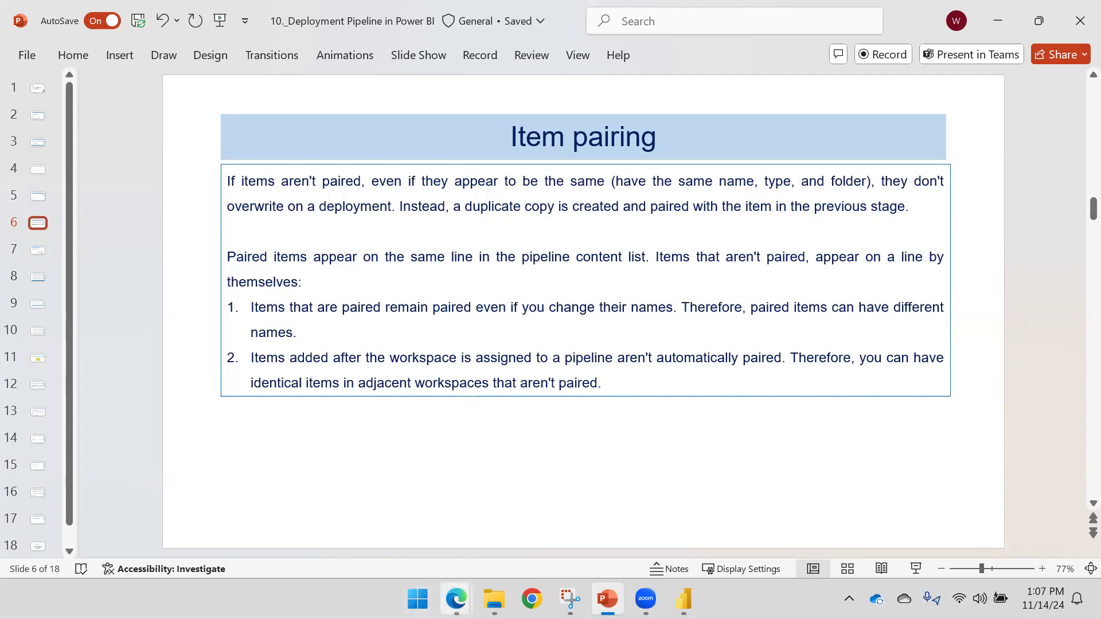
mouse_move(457, 599)
left_click(536, 533)
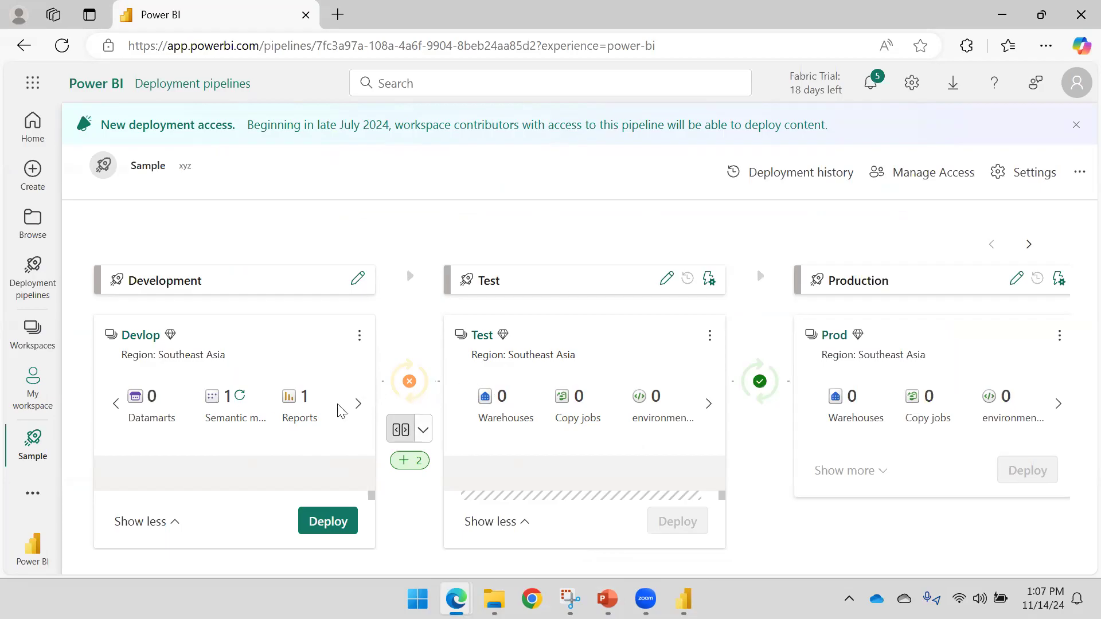
left_click(425, 429)
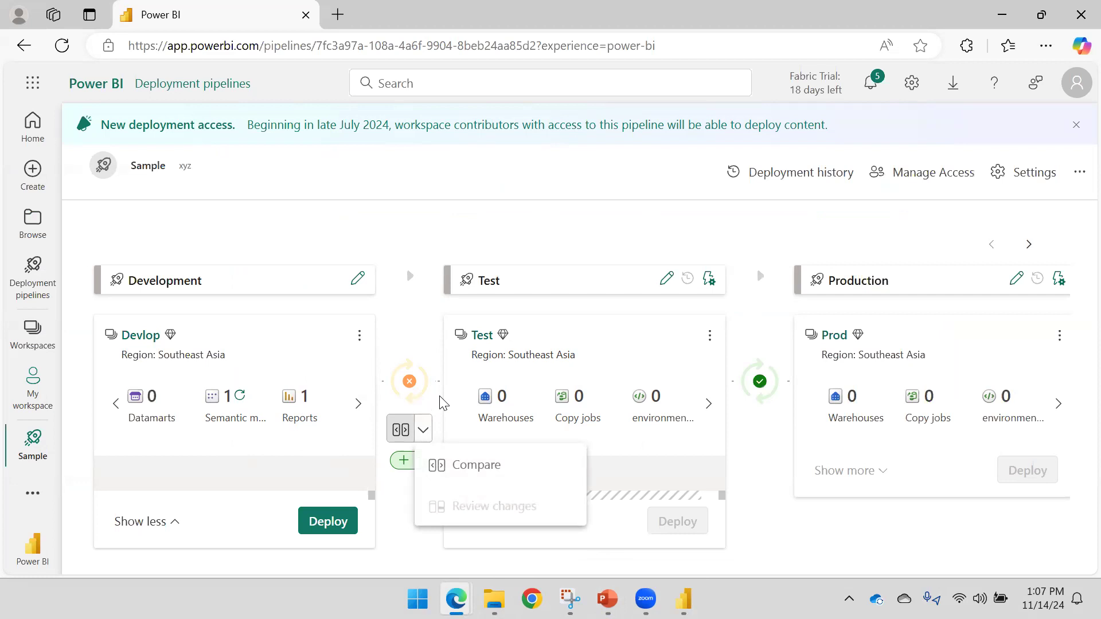
left_click(442, 403)
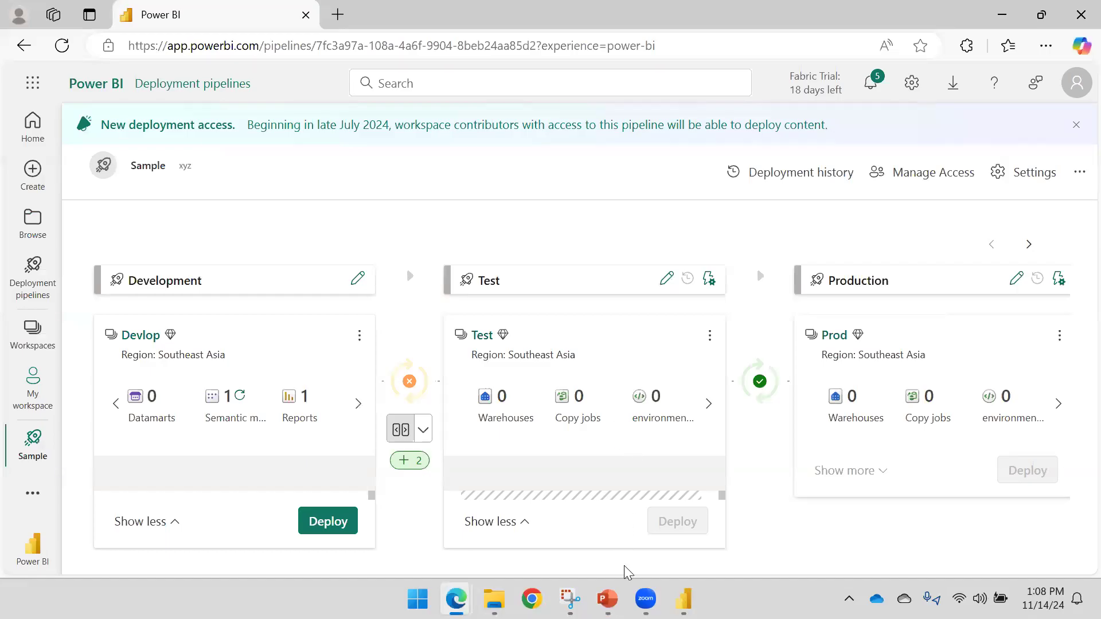
- Revisit slide 6 in PowerPoint and view the Sample pipeline's access list in Edge
mouse_move(609, 596)
left_click(614, 545)
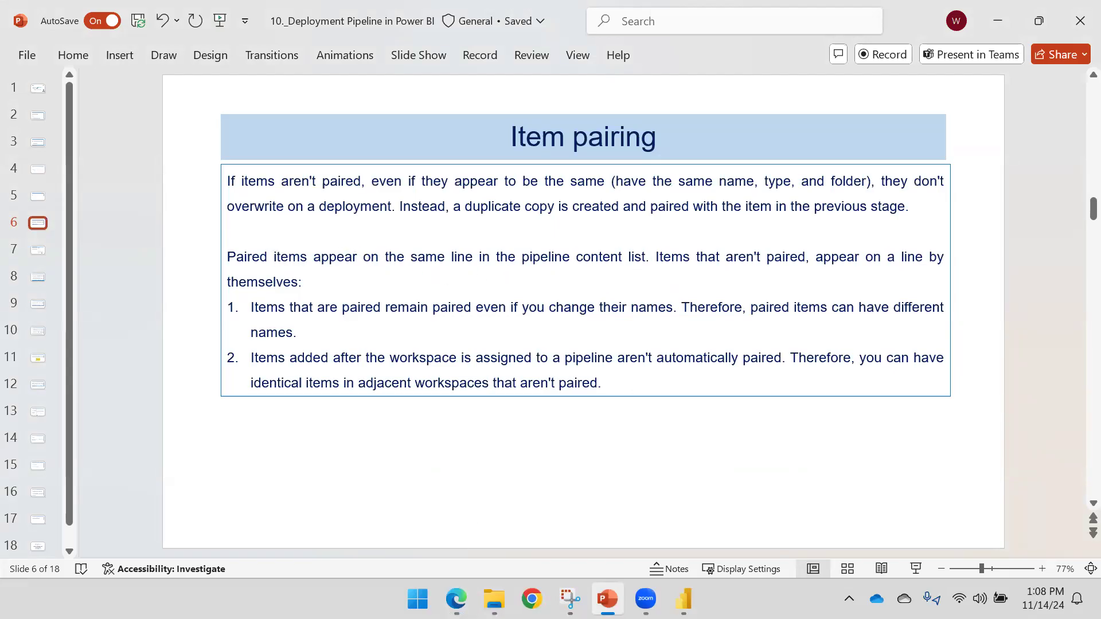
mouse_move(570, 598)
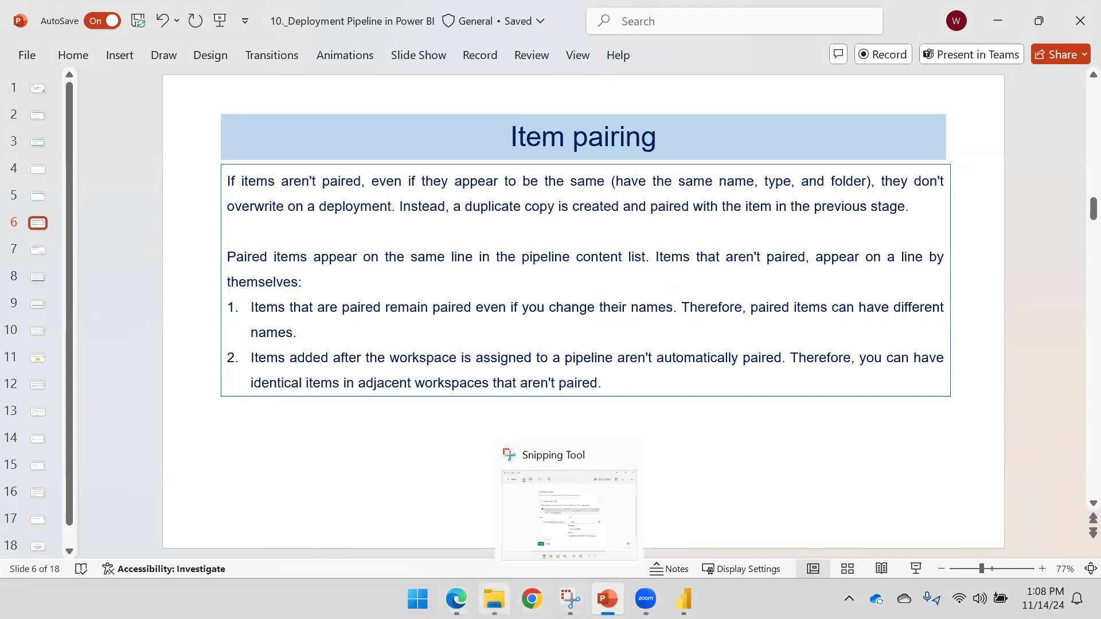
mouse_move(457, 598)
left_click(554, 505)
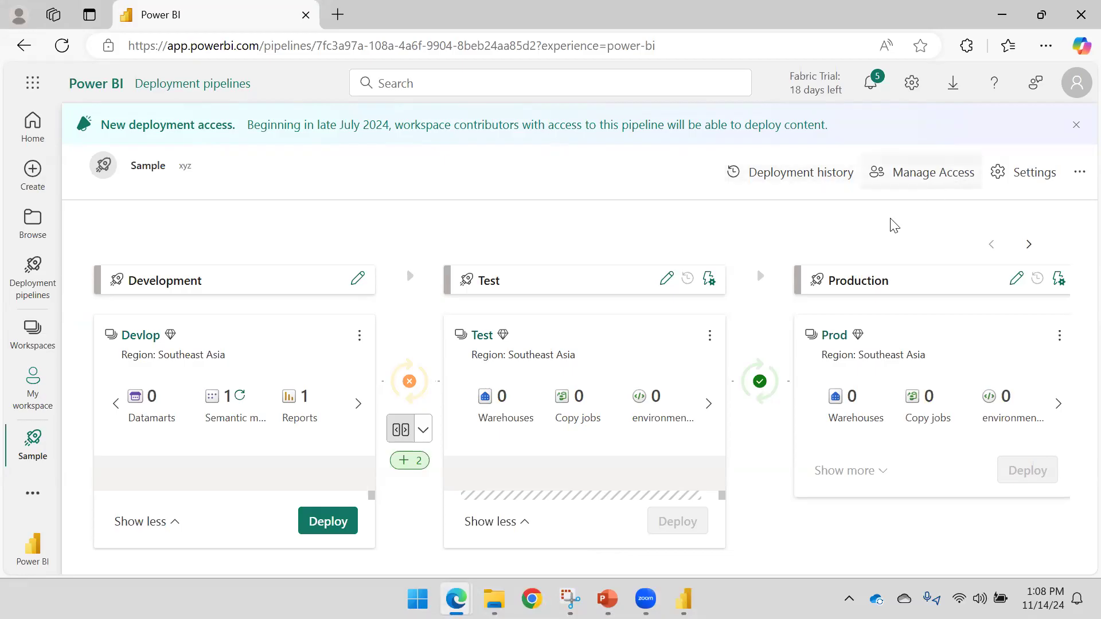
left_click(936, 171)
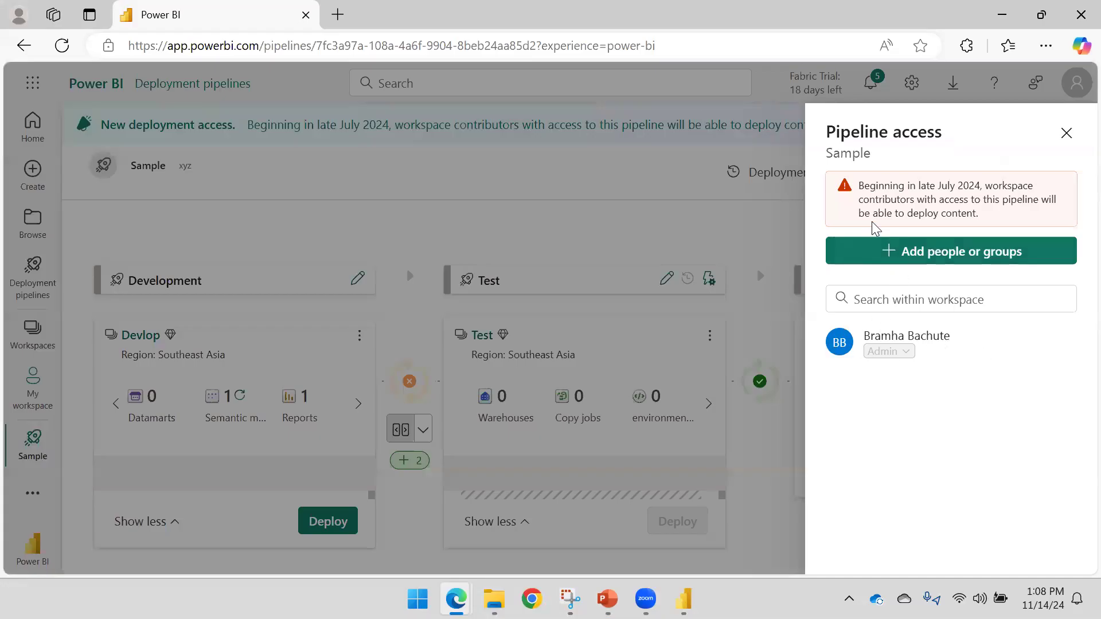
left_click(1065, 139)
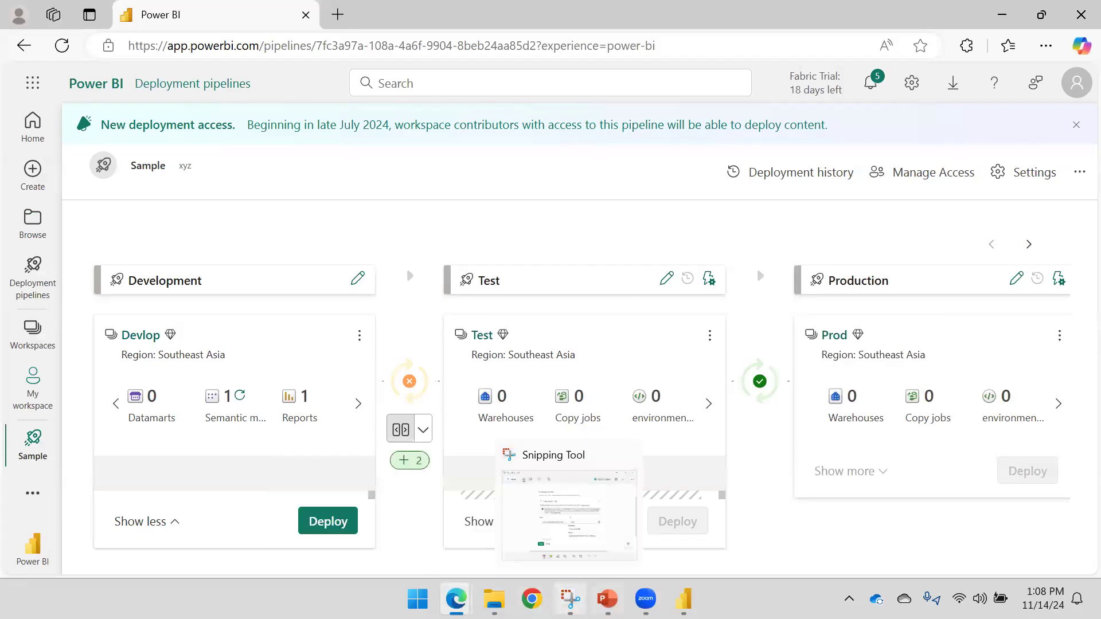
- Consult the unpaired-items rules on slide 6 in PowerPoint once more and return to the Sample pipeline in Edge
left_click(599, 519)
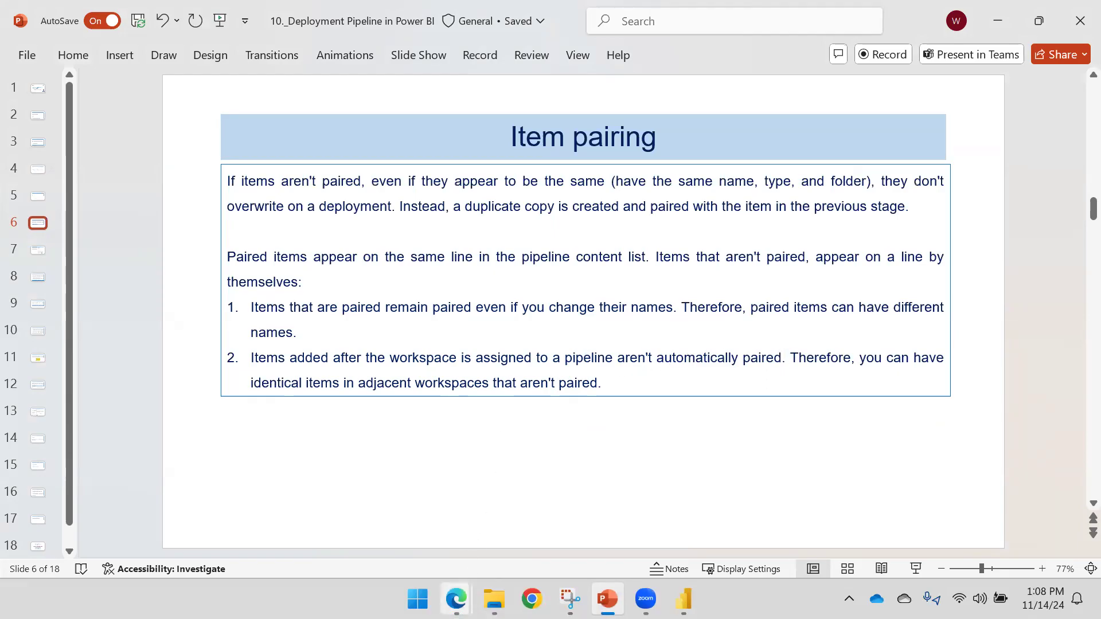
mouse_move(457, 600)
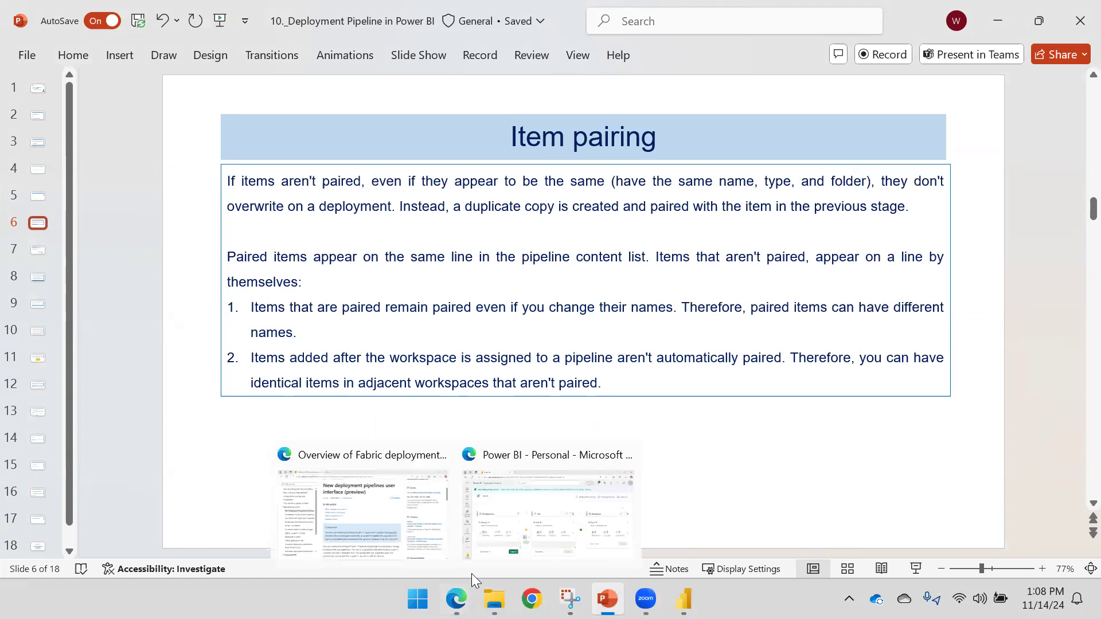
left_click(506, 528)
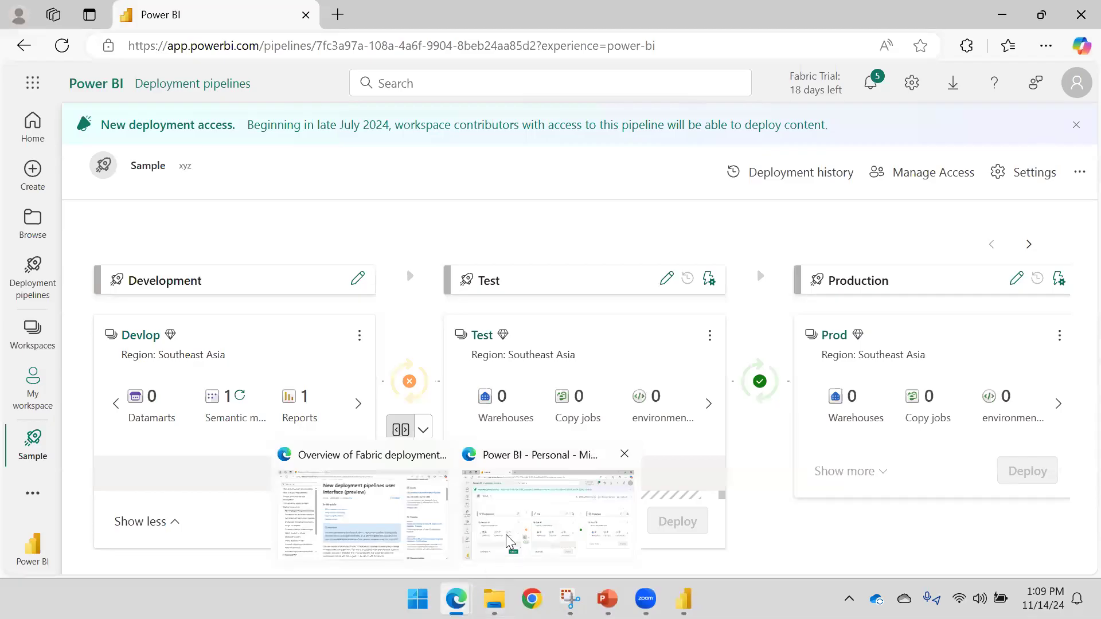
- Reread the unpaired-items rules on slide 6 in PowerPoint and switch back to the Sample pipeline in Edge
mouse_move(450, 592)
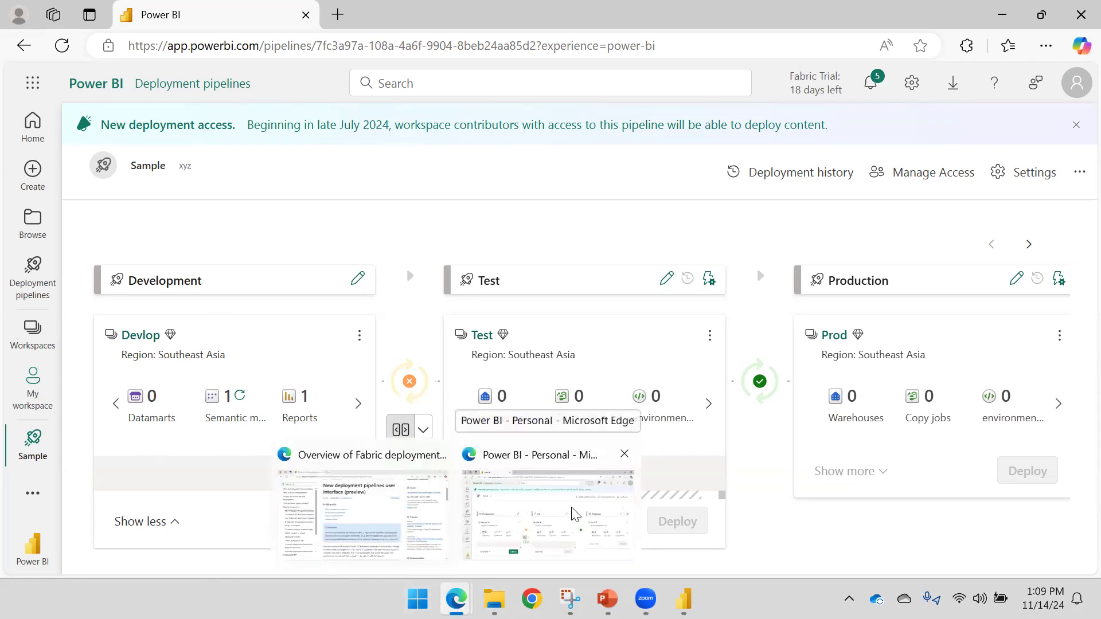
left_click(607, 598)
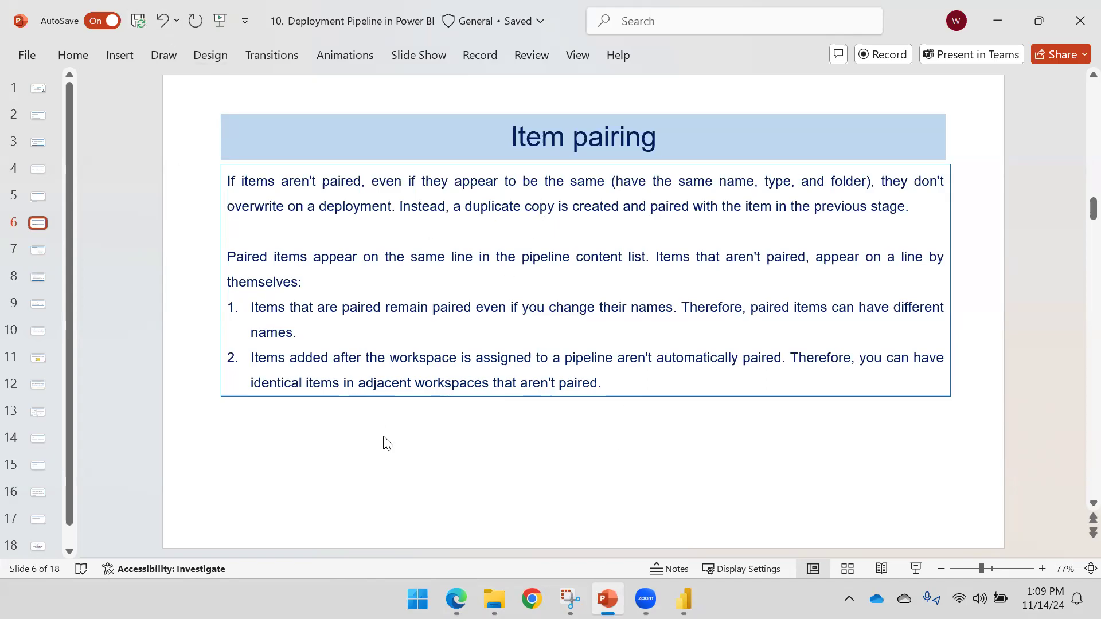
mouse_move(457, 599)
left_click(545, 504)
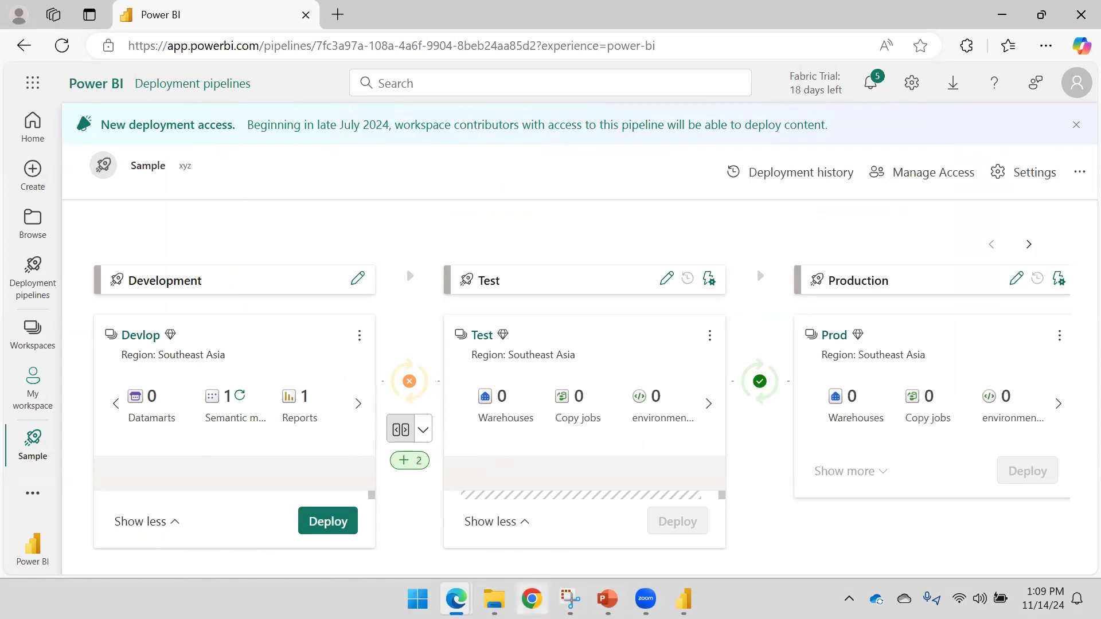
- Read the Deployment Method text on slide 7 in PowerPoint and return to the Sample pipeline in Edge
mouse_move(459, 599)
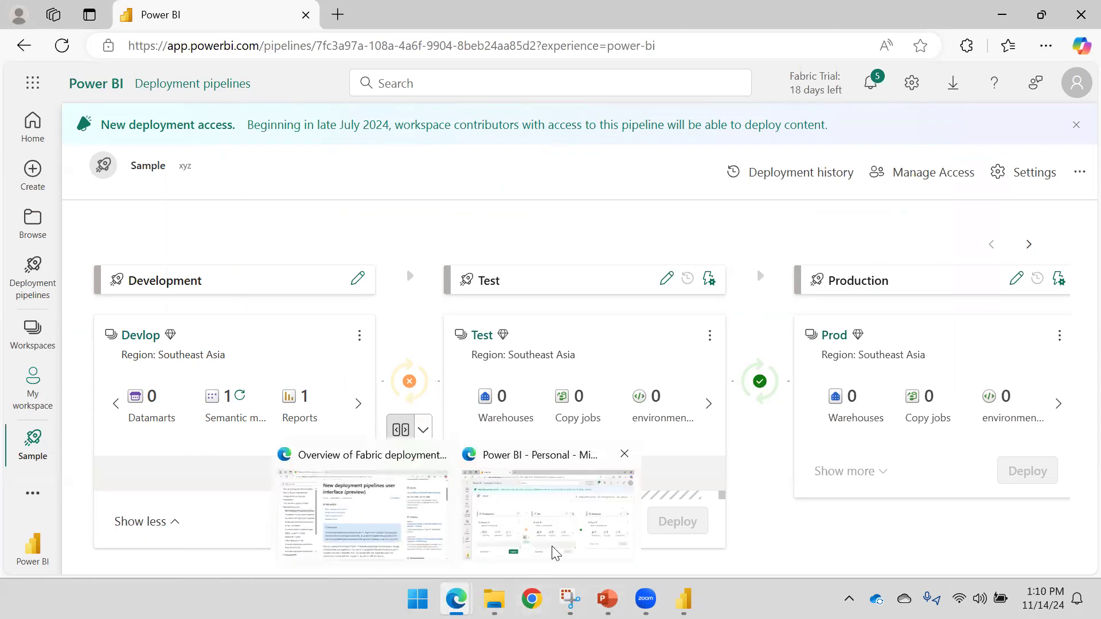
left_click(607, 599)
scroll(615, 337, "down", 1)
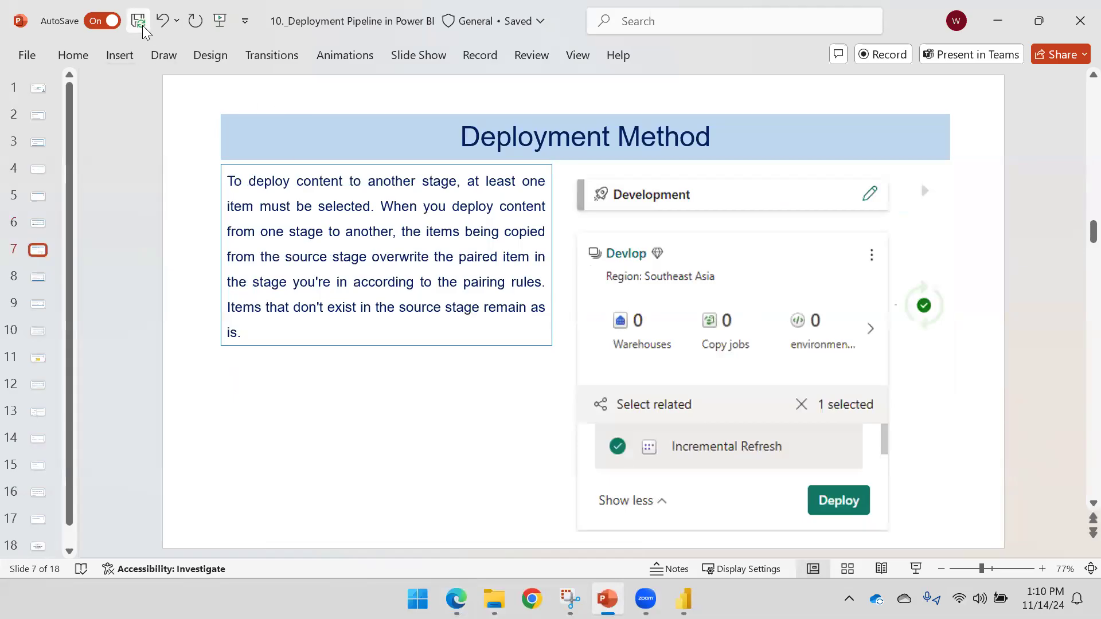
mouse_move(458, 599)
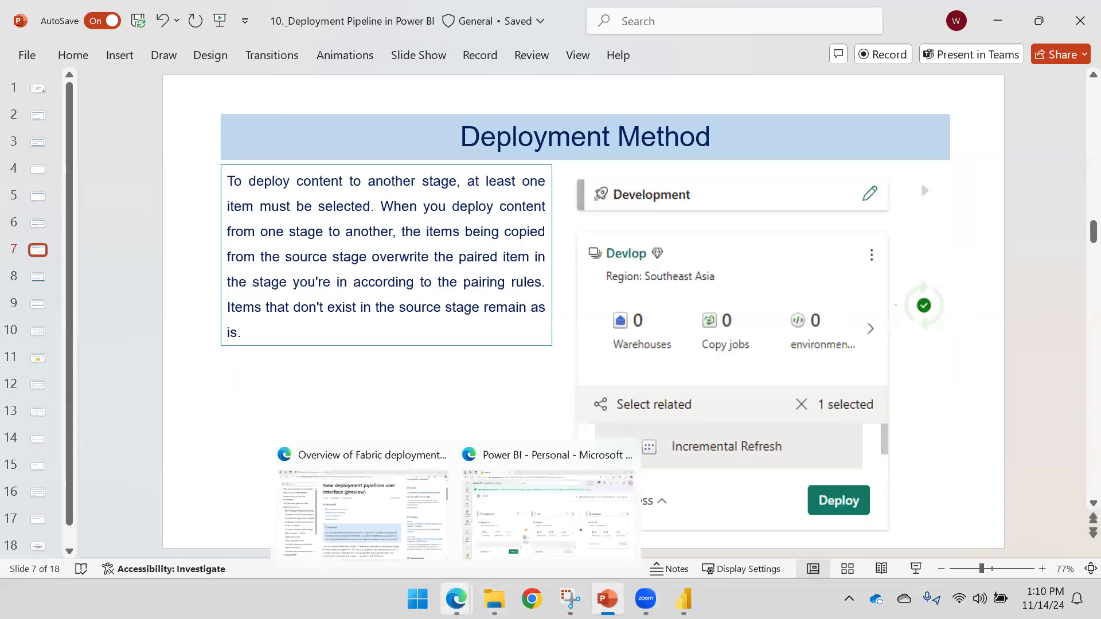
left_click(548, 511)
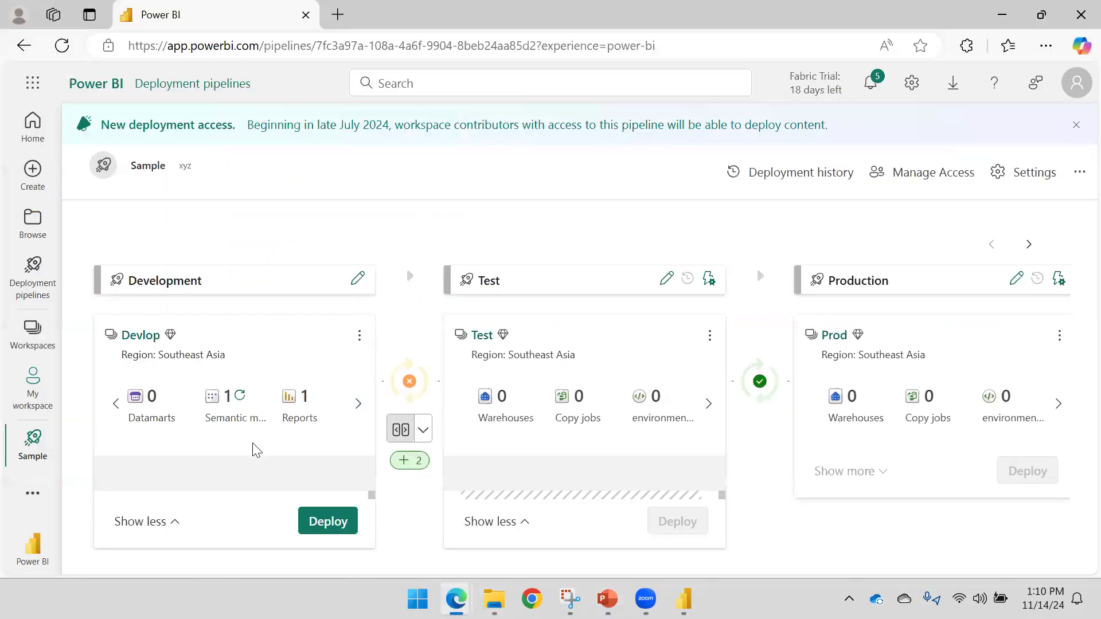
- Deploy the Sales Report_new semantic model and report from Development to Test, keeping deployment continuing if one or more items fail
left_click(314, 525)
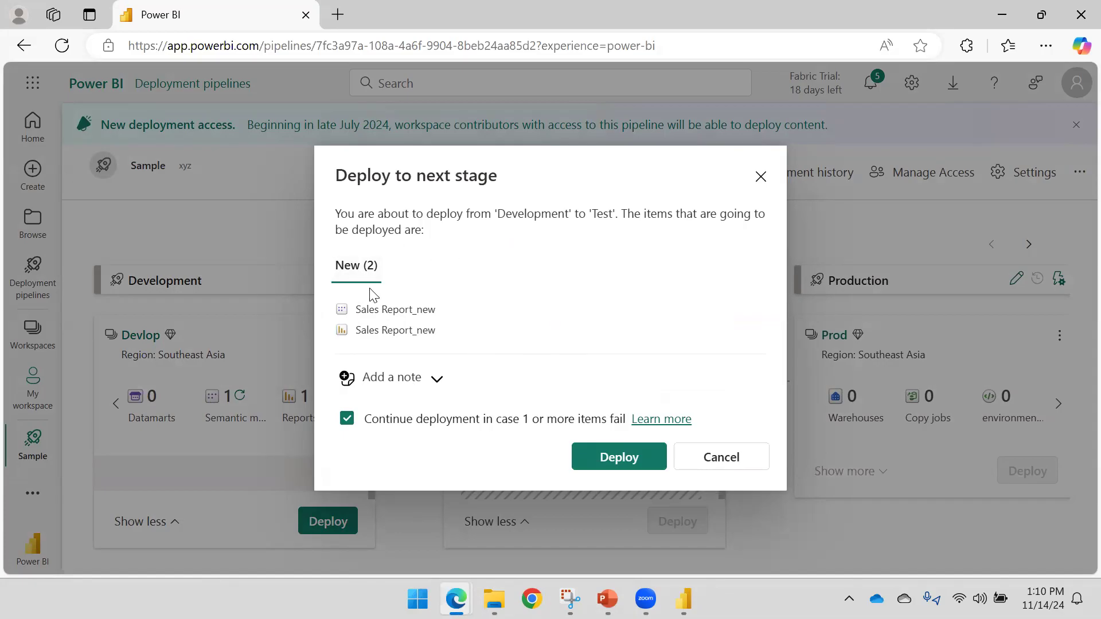
left_click(423, 381)
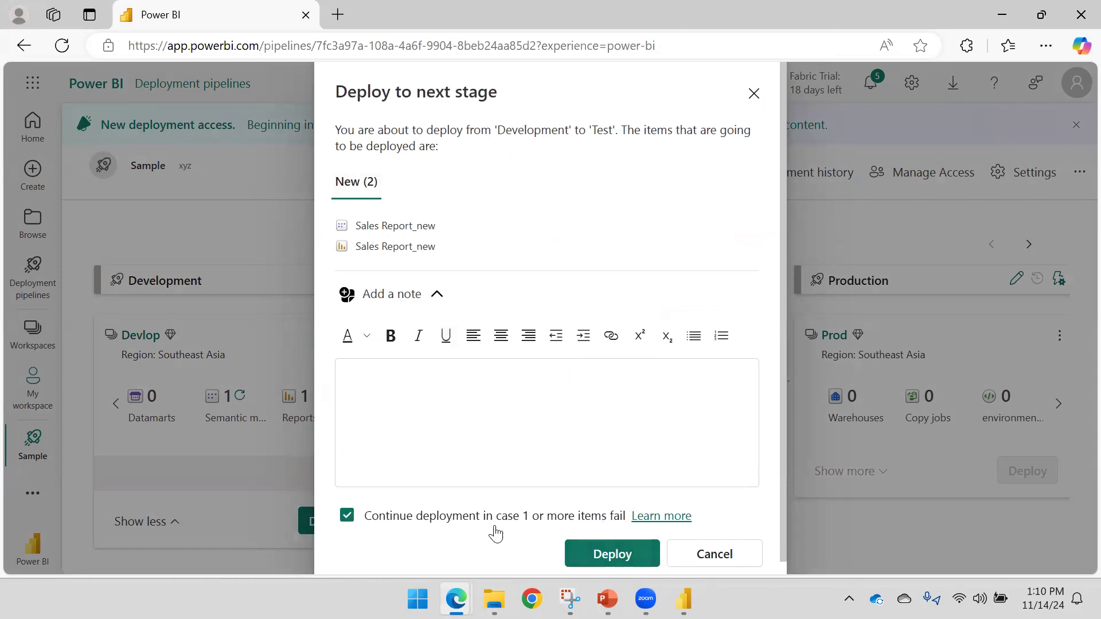
left_click(479, 522)
left_click(477, 523)
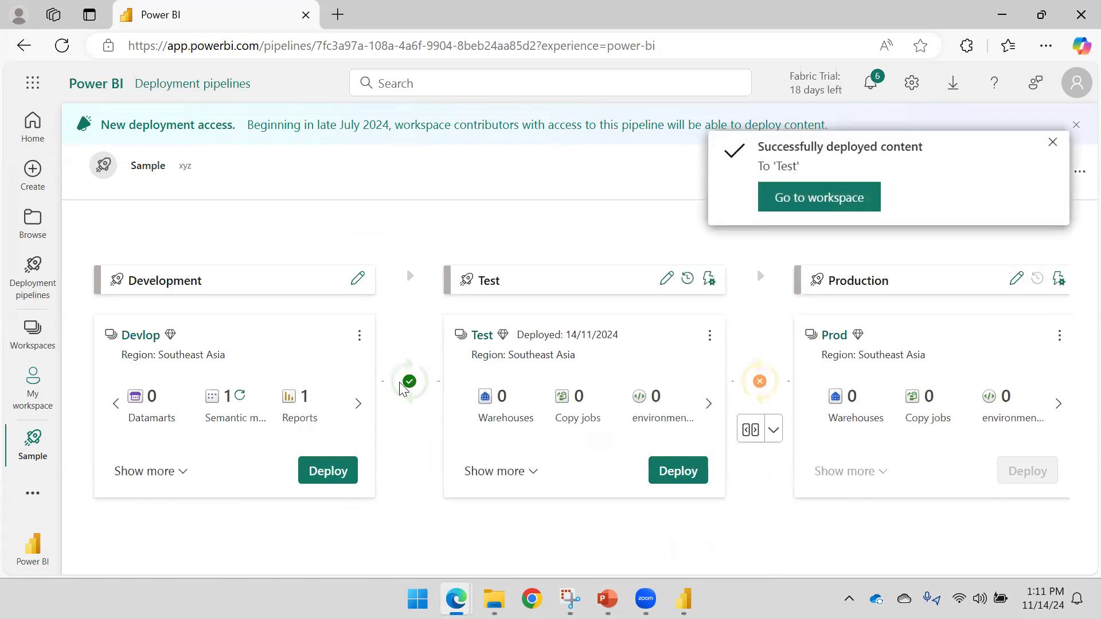
- Examine the comparison indicators between the stages and browse the Test stage's item types as far as semantic models and reports
mouse_move(410, 387)
mouse_move(763, 387)
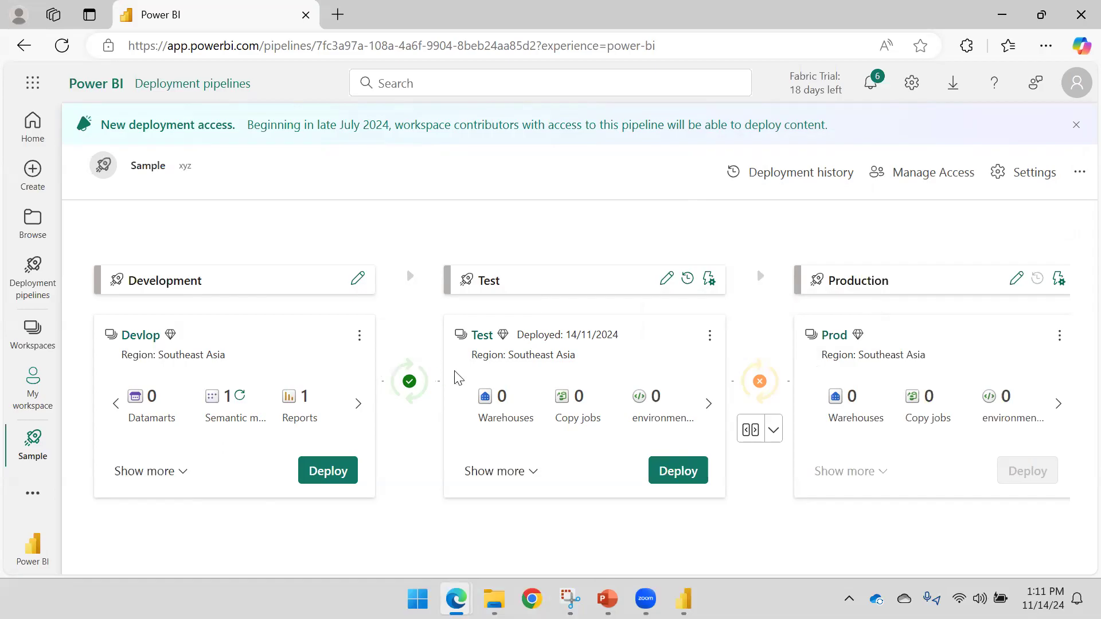
left_click(709, 404)
left_click(709, 404)
left_click(709, 405)
left_click(709, 405)
left_click(709, 405)
left_click(709, 404)
left_click(709, 404)
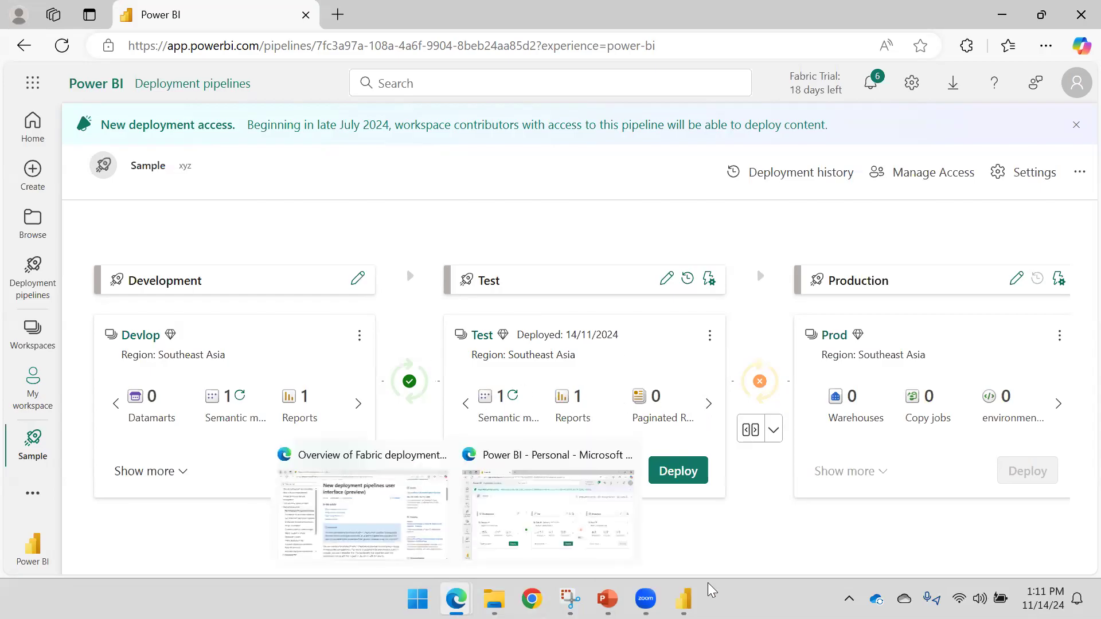
- Read the Deployment Method and Deployment Process slides in PowerPoint and return to the Sample pipeline in Edge
left_click(544, 453)
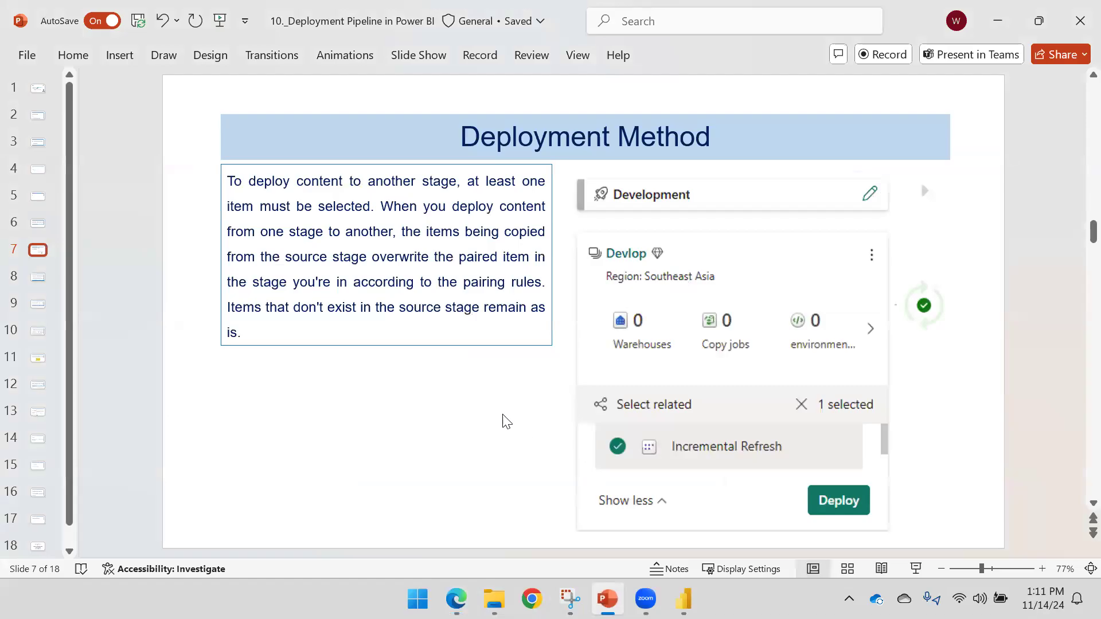
scroll(502, 412, "down", 1)
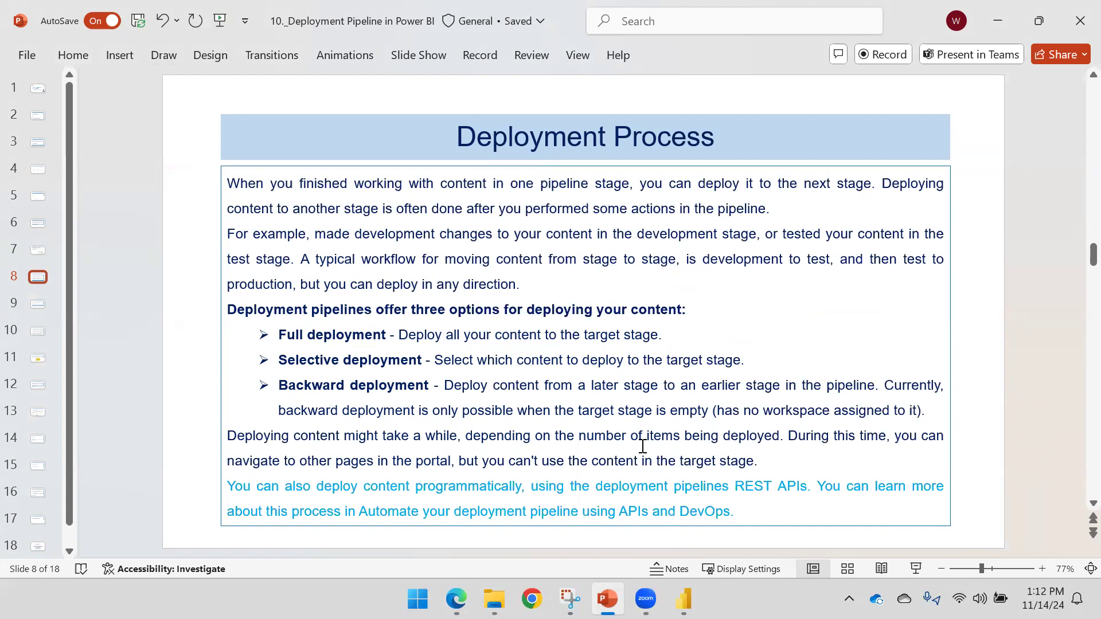
mouse_move(456, 599)
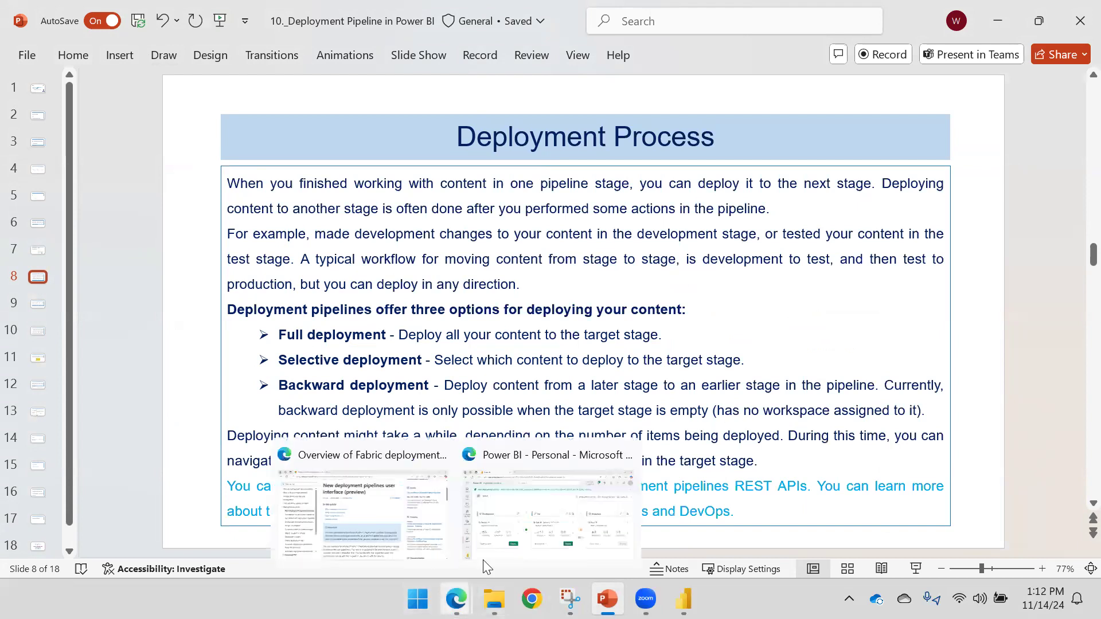
left_click(513, 514)
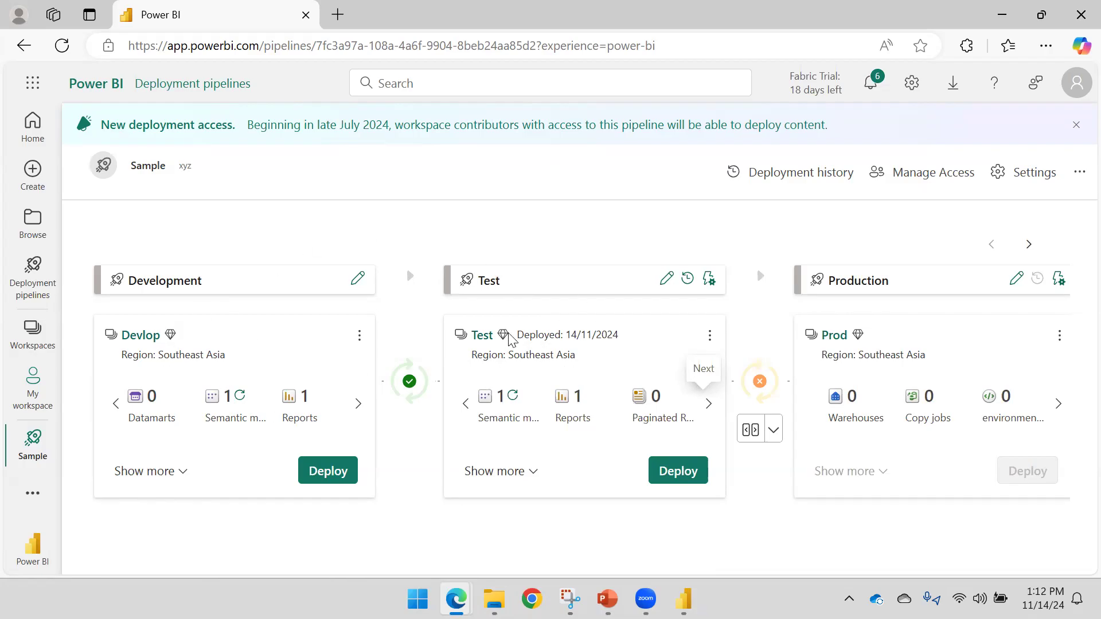
- Consult the deployment options on slide 8 in PowerPoint and switch back to the Sample pipeline in Edge
mouse_move(465, 587)
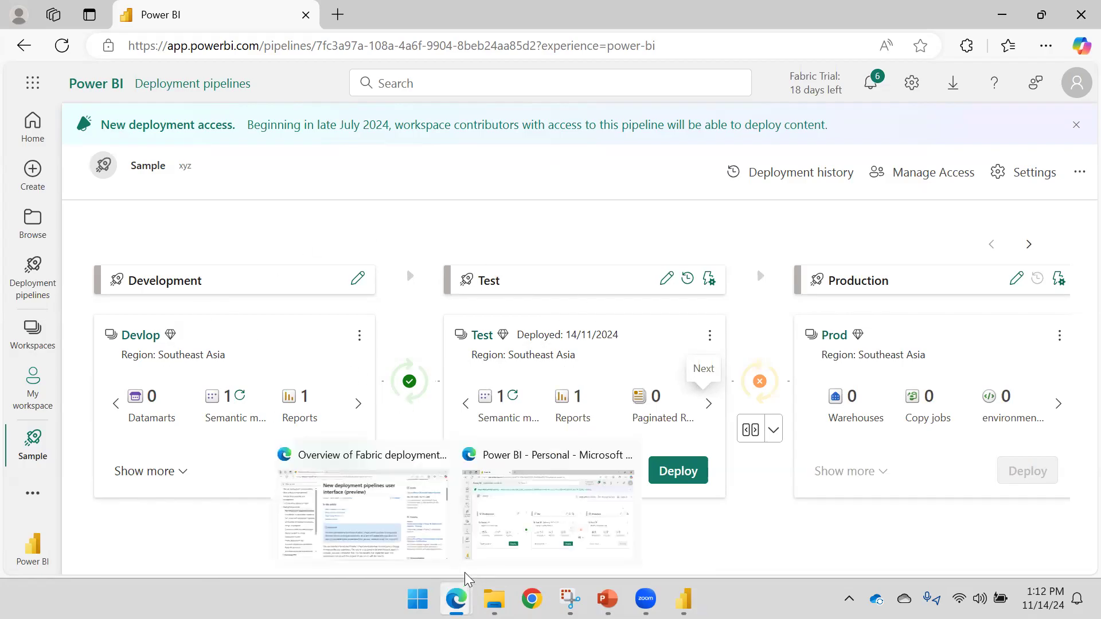
left_click(605, 591)
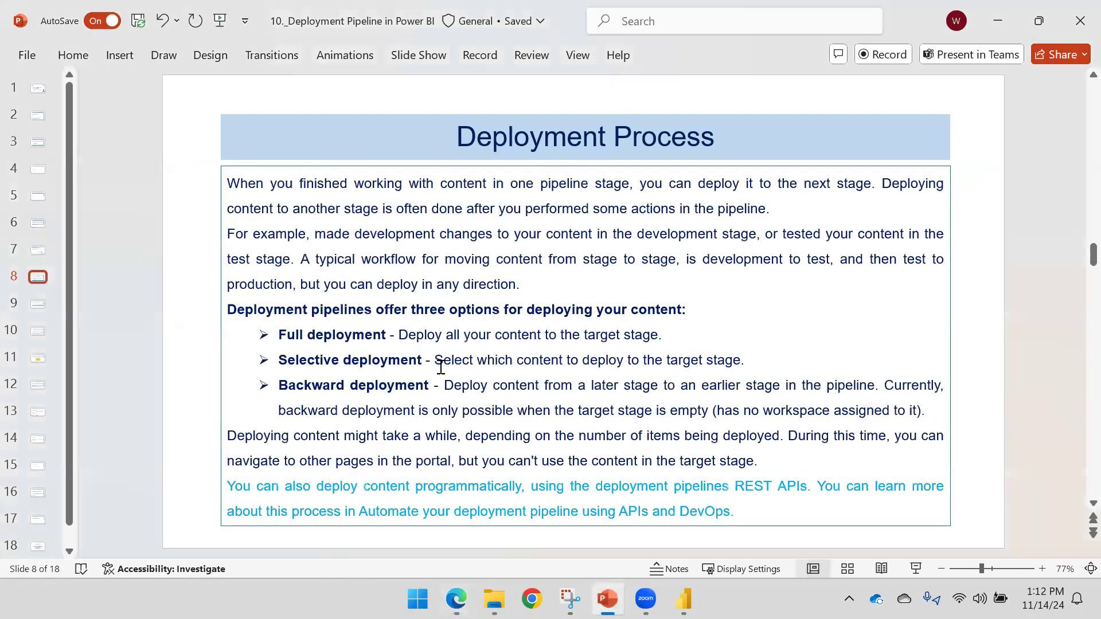
mouse_move(456, 599)
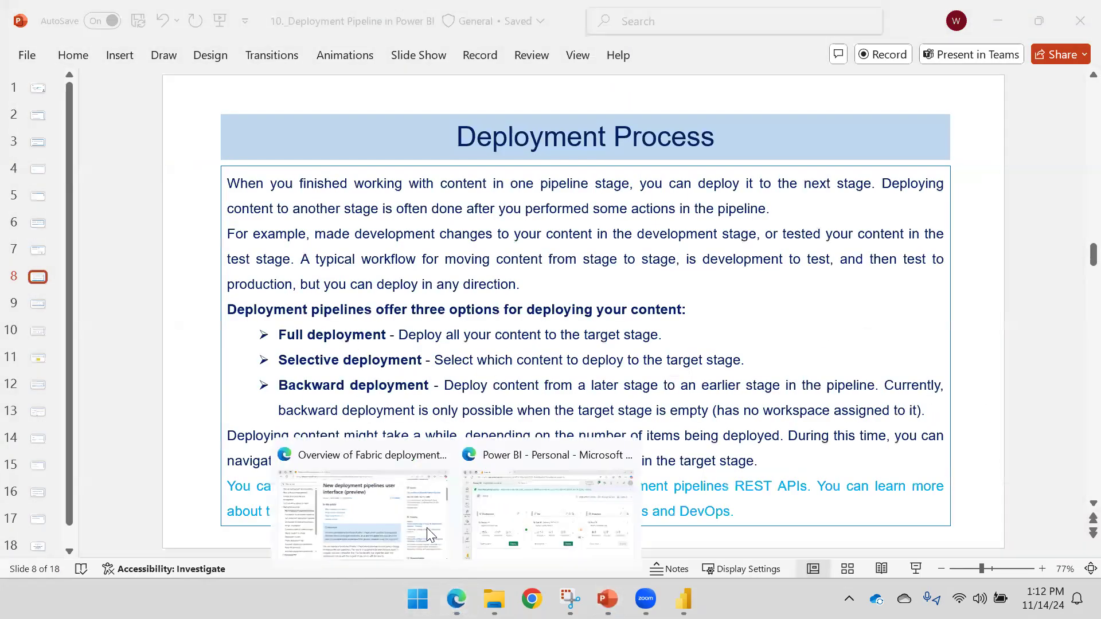
left_click(529, 519)
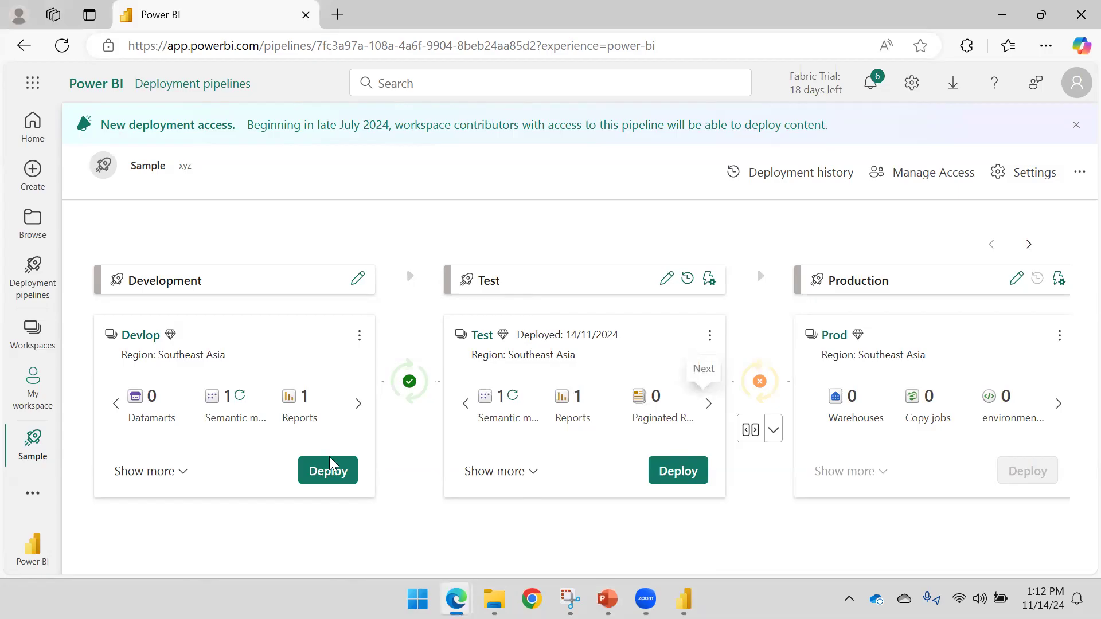
- View the Development deployment prompt, expand the Development stage's content and browse back through its item types
left_click(320, 473)
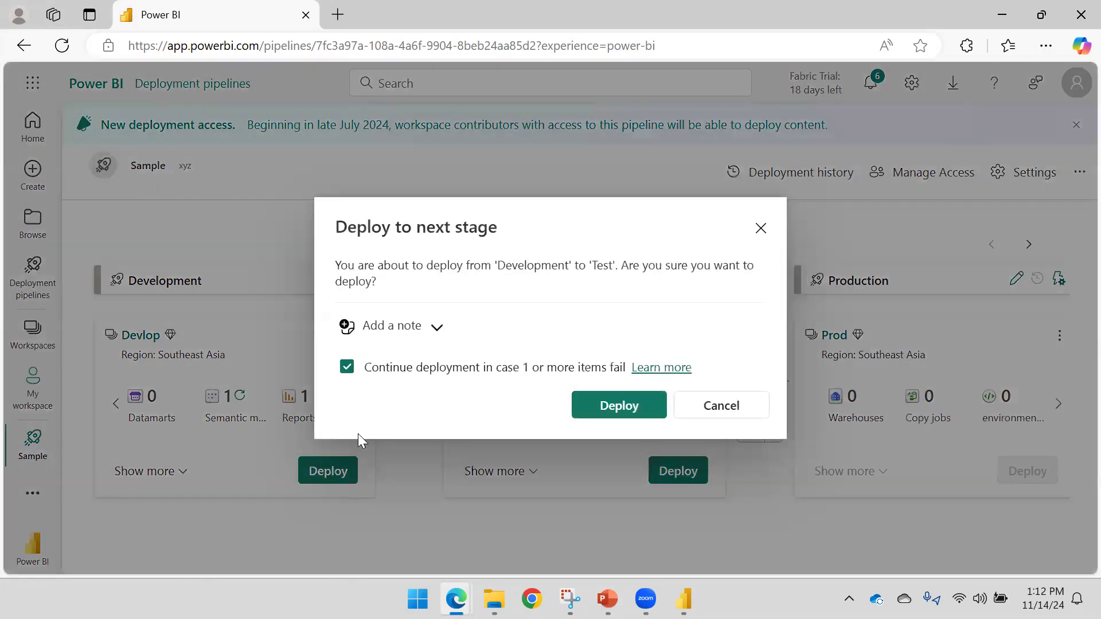
left_click(620, 406)
left_click(182, 475)
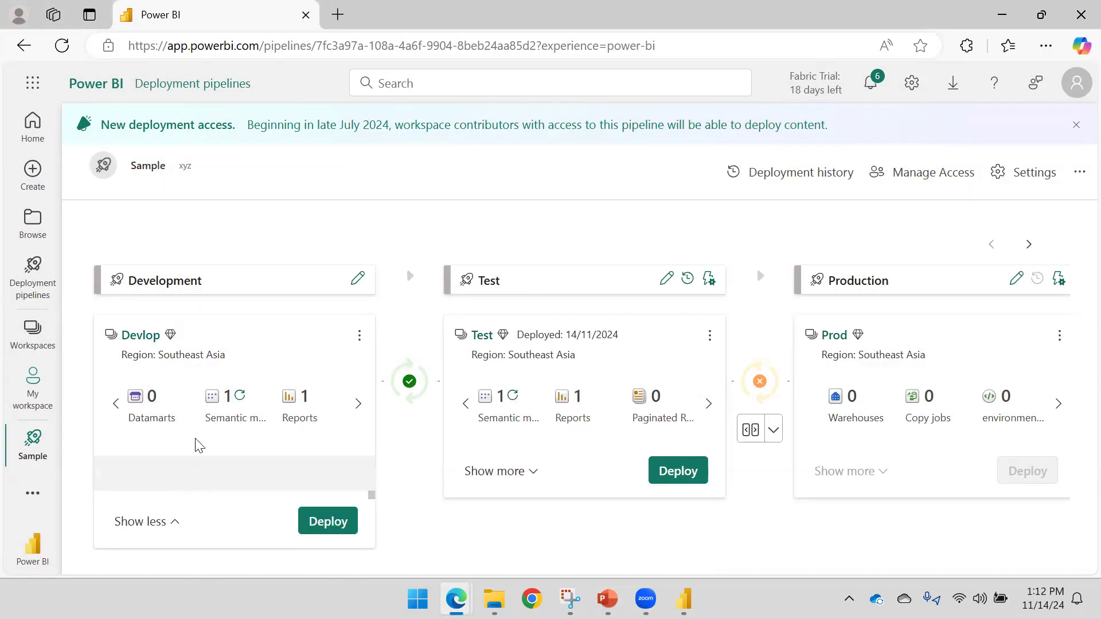
left_click(160, 522)
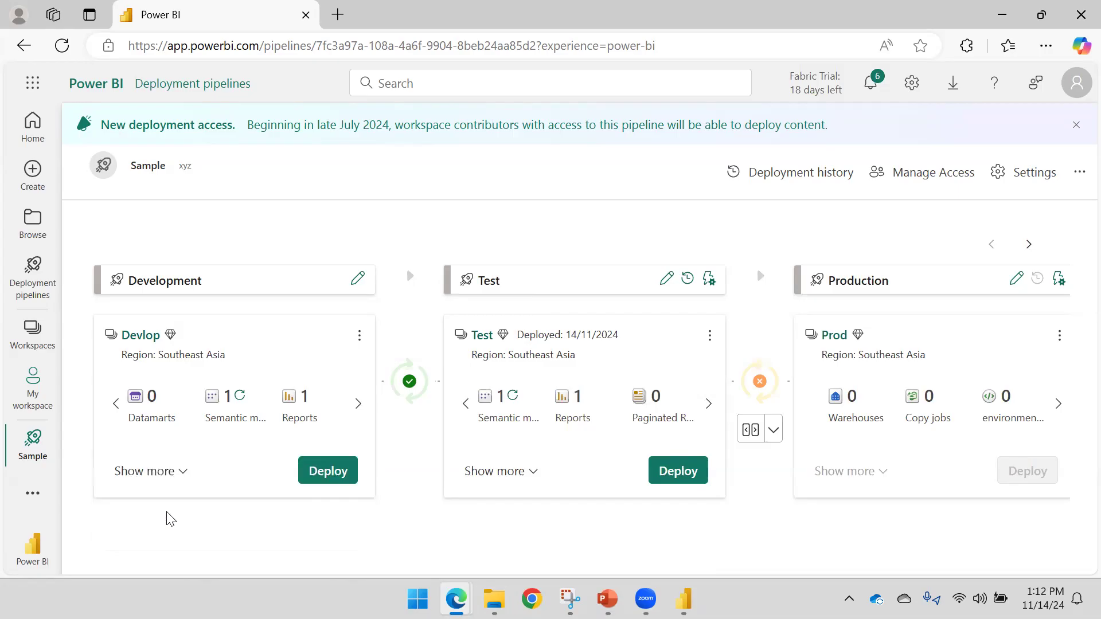
left_click(172, 471)
left_click(117, 404)
left_click(116, 404)
left_click(116, 404)
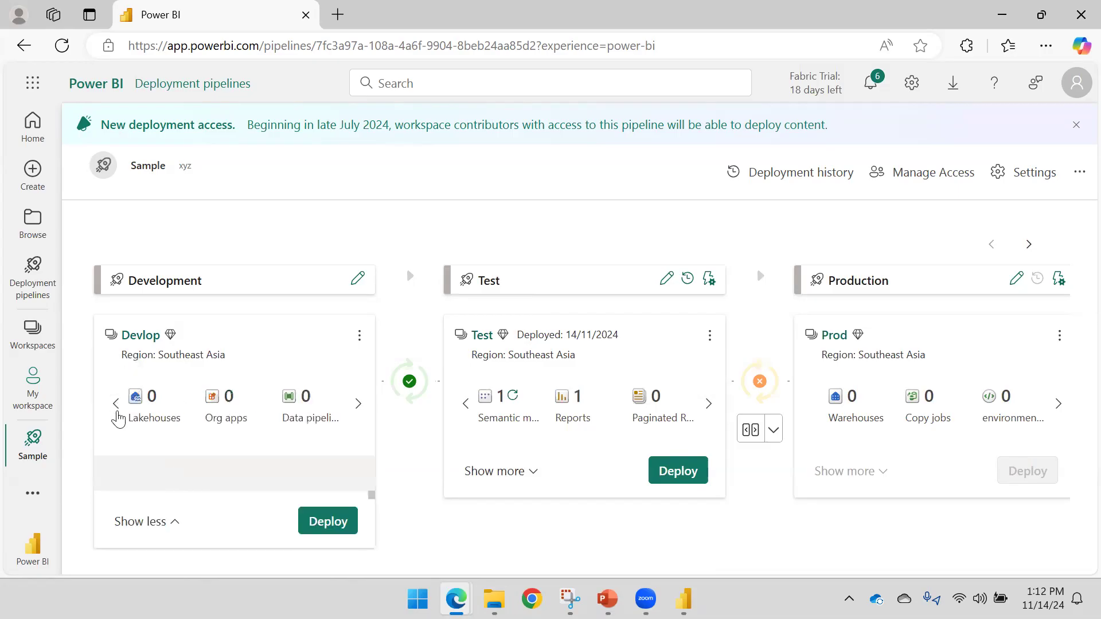
- Check the source and target stages in the Development deployment prompt and cancel it
left_click(325, 521)
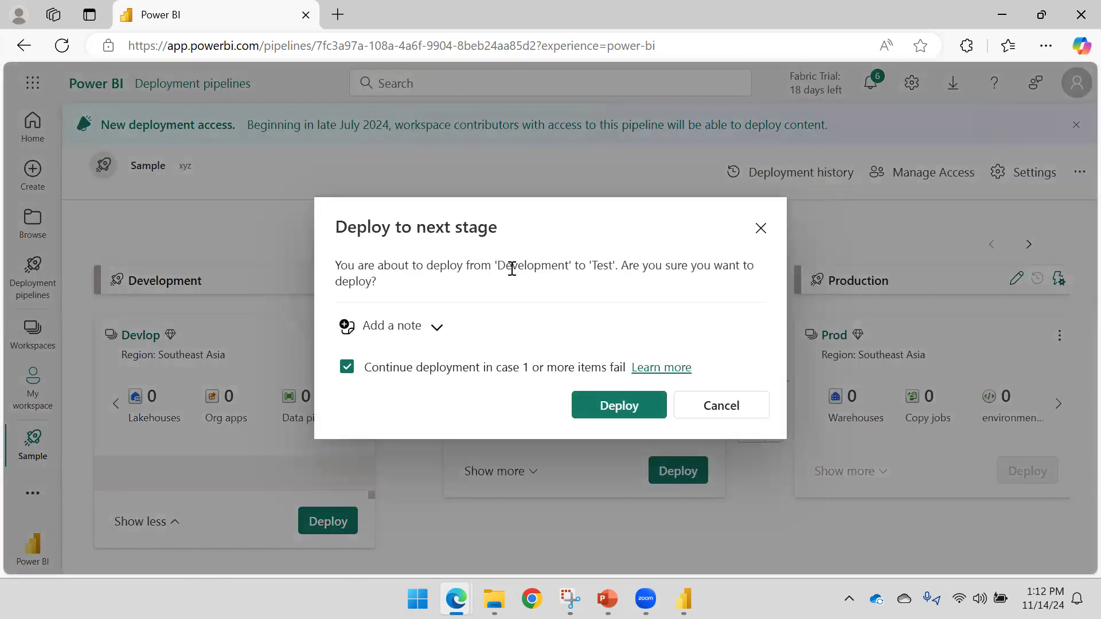
left_click_drag(496, 266, 636, 266)
left_click(721, 410)
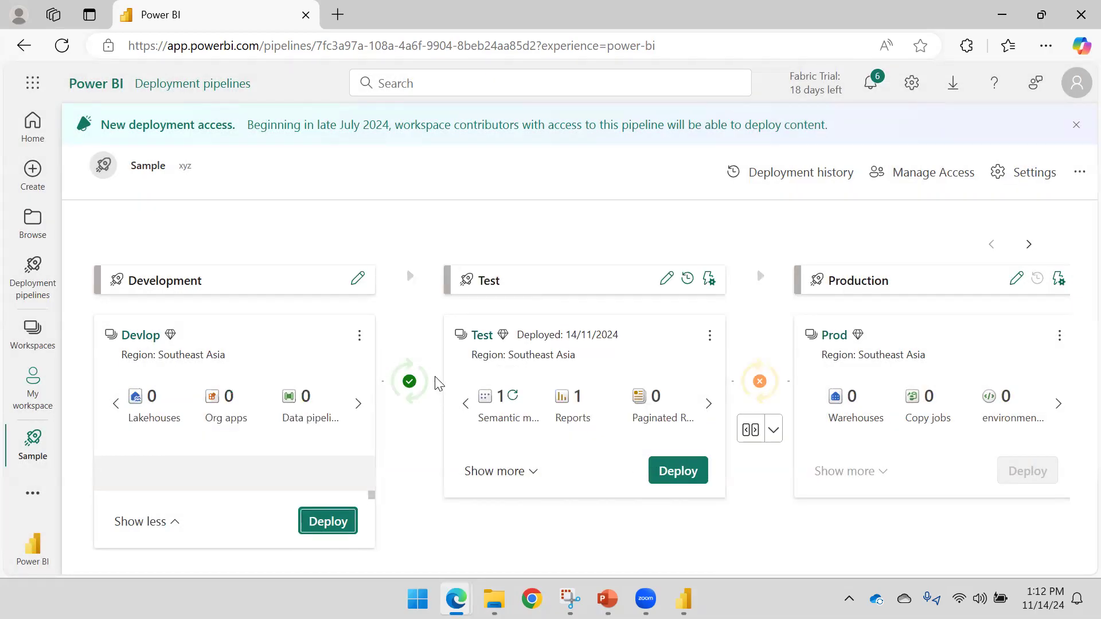
- View the Development stage's name, description and public settings and close them without saving
left_click(412, 384)
left_click(358, 280)
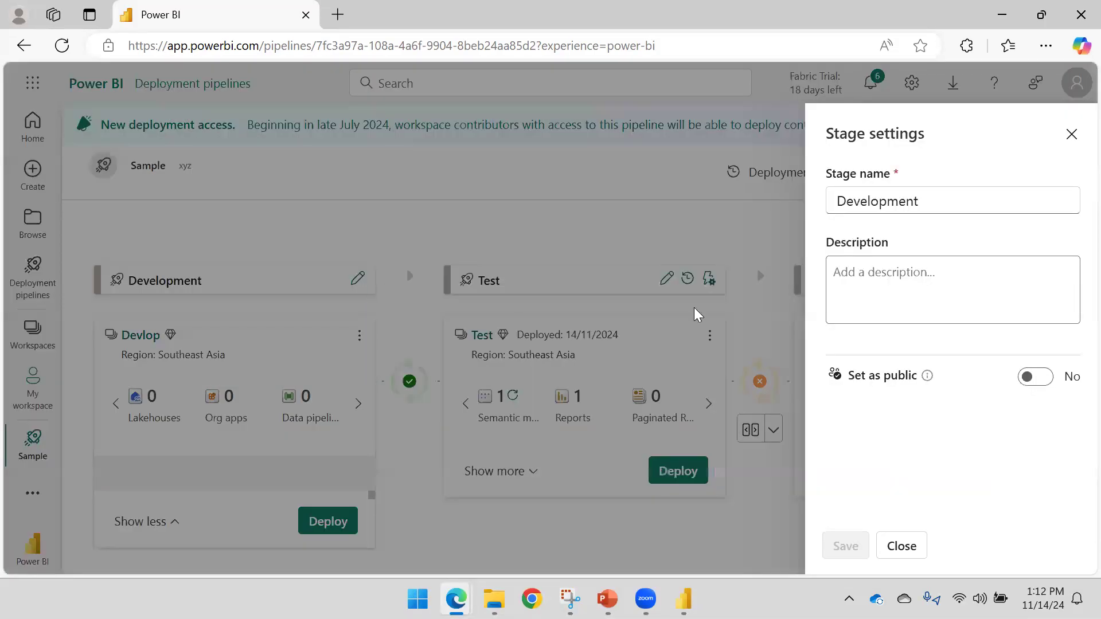
left_click(893, 550)
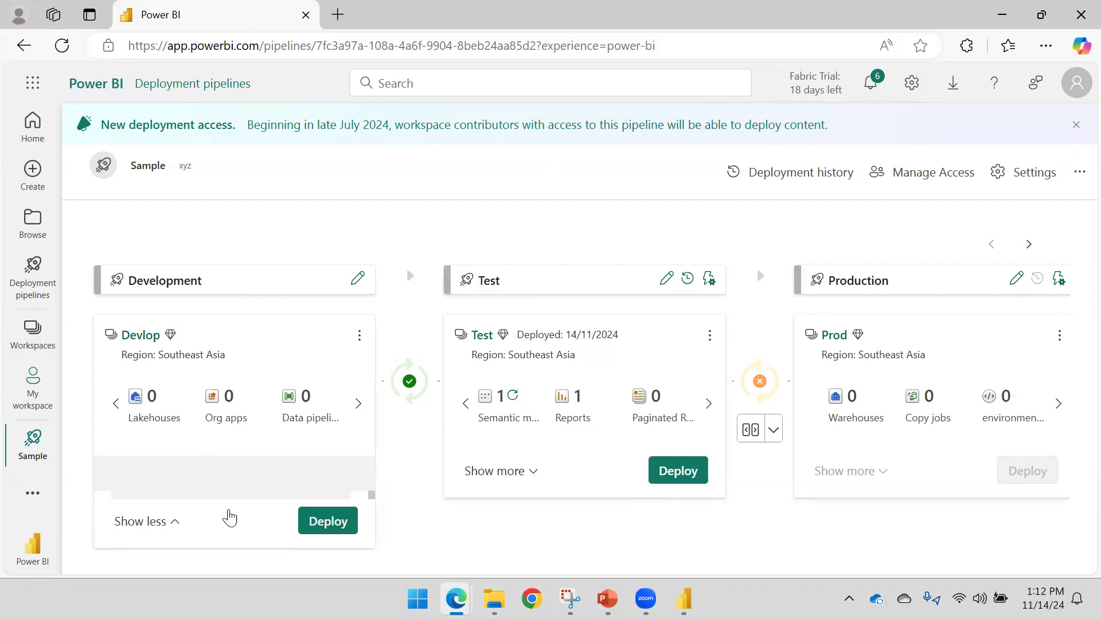
- Reload the pipeline page, view the Devlop workspace's options and the deployment prompt to Test, and cancel the prompt
left_click(62, 46)
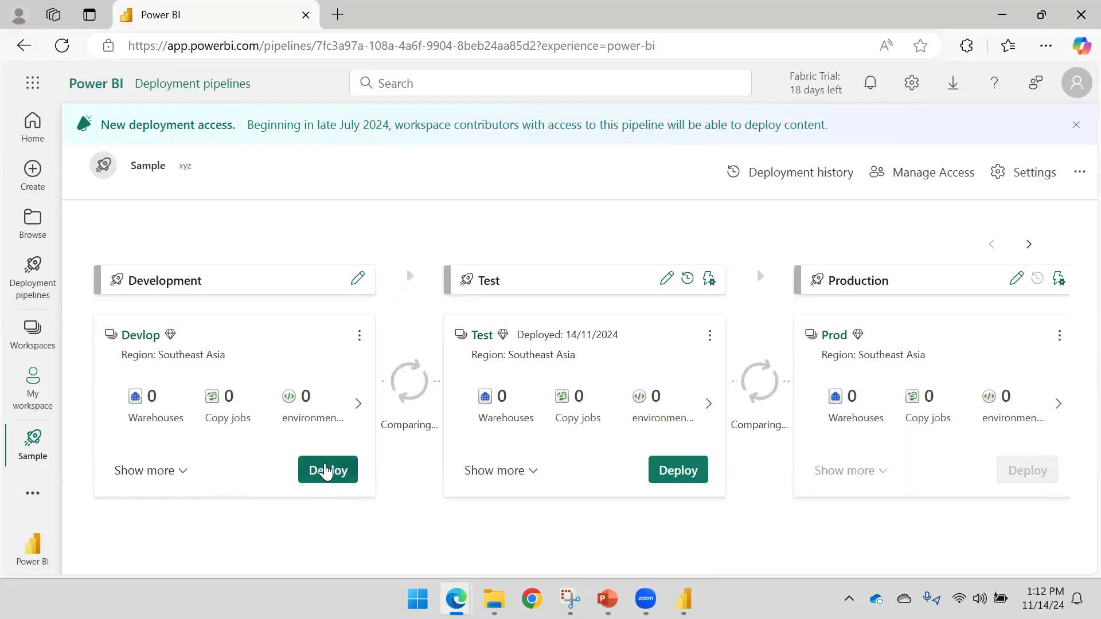
left_click(360, 335)
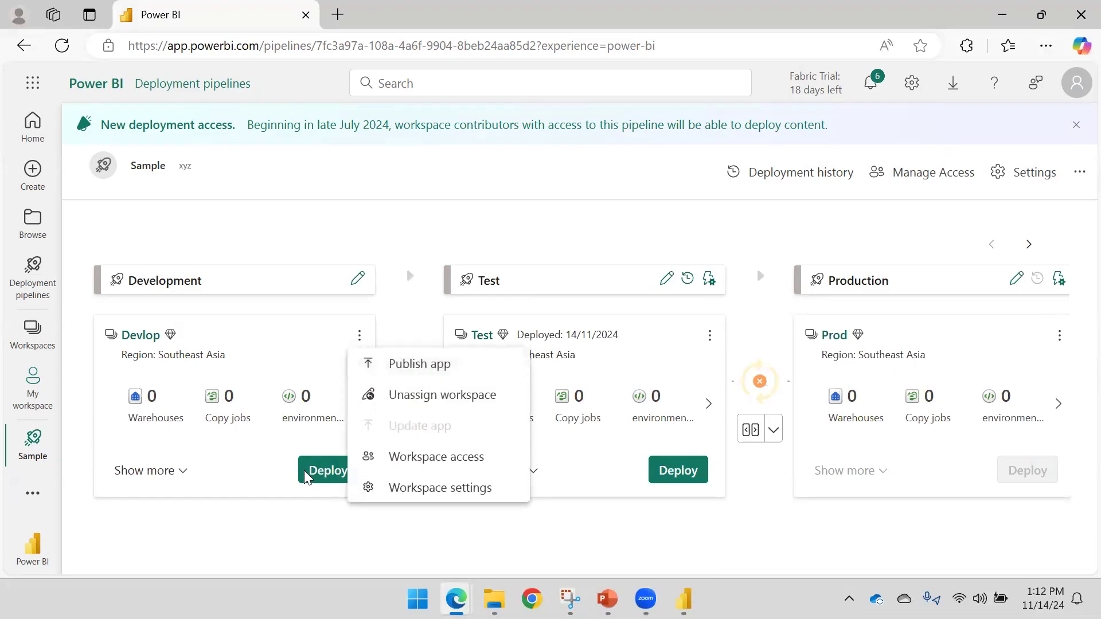
left_click(323, 476)
left_click(323, 475)
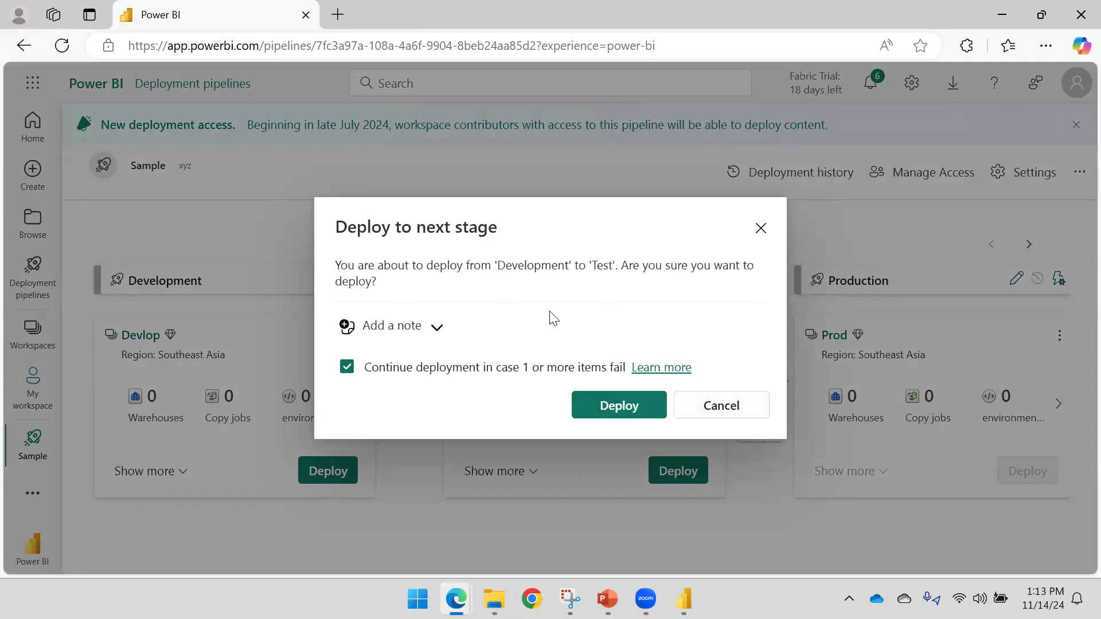
left_click(719, 405)
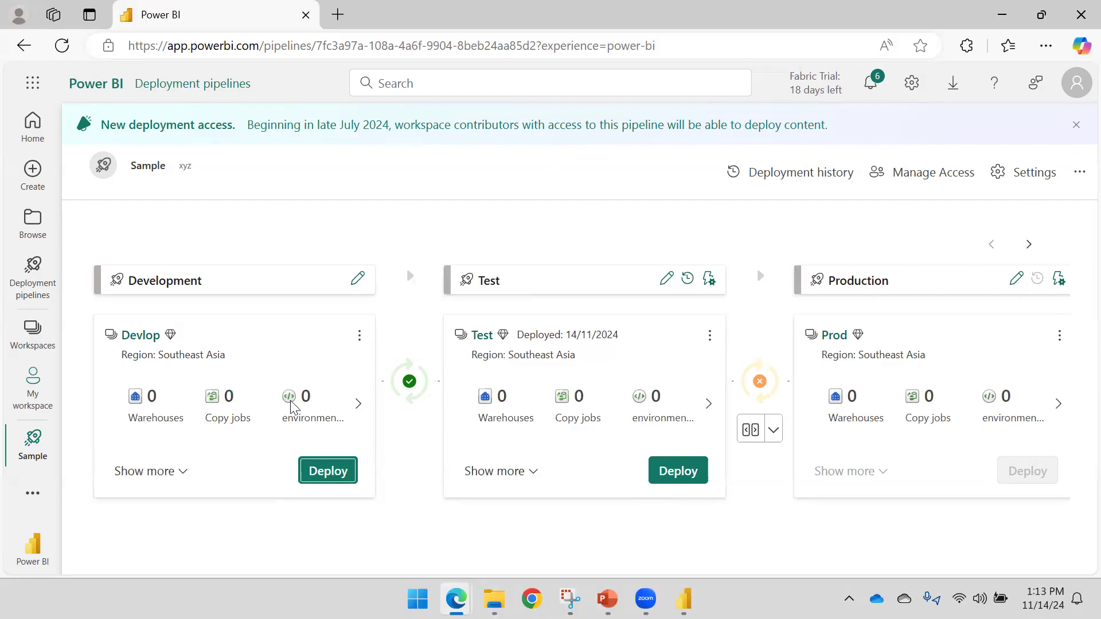
- Browse the Development stage's item types as far as semantic models and reports, and return to slide 8 in PowerPoint
left_click(359, 403)
left_click(358, 404)
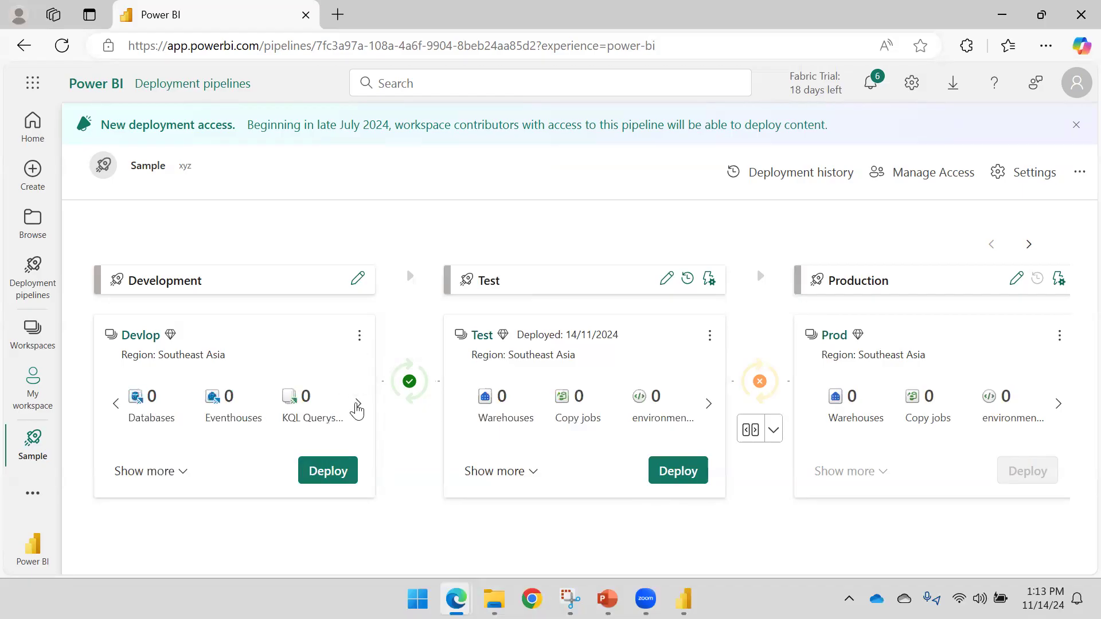
left_click(357, 405)
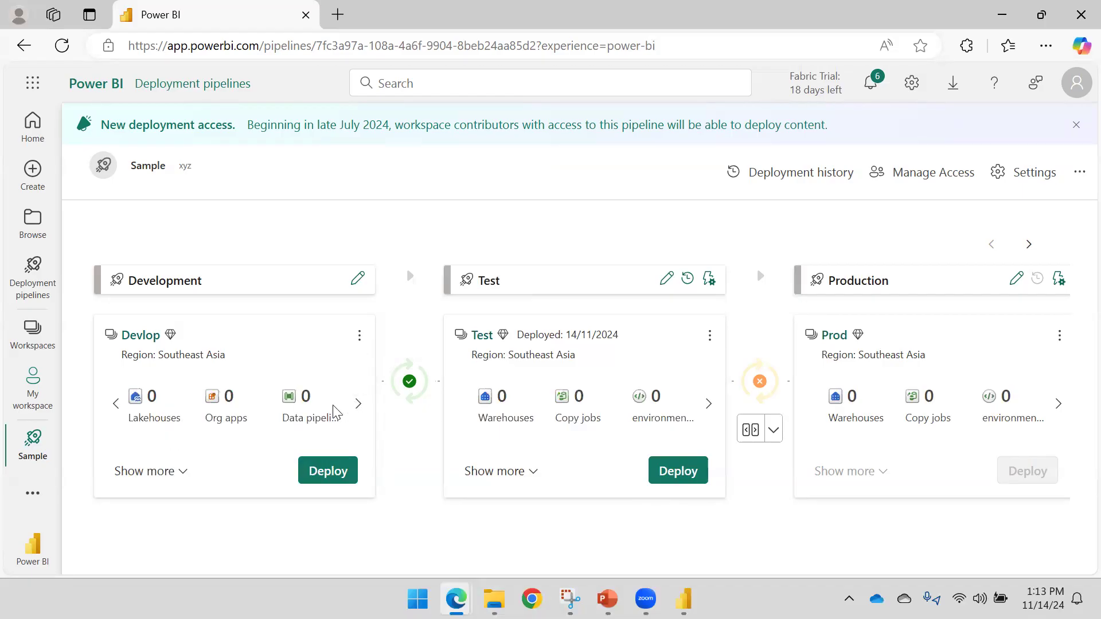
left_click(361, 411)
left_click(362, 414)
left_click(364, 416)
left_click(361, 408)
left_click(361, 408)
left_click(360, 407)
left_click(360, 407)
left_click(116, 404)
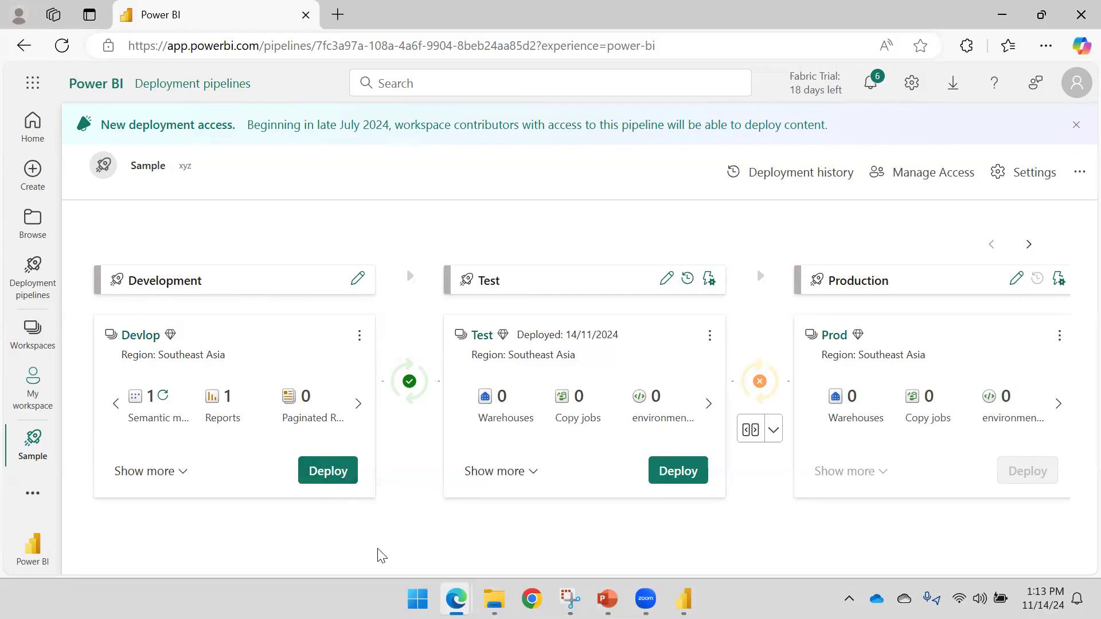
mouse_move(607, 599)
left_click(609, 550)
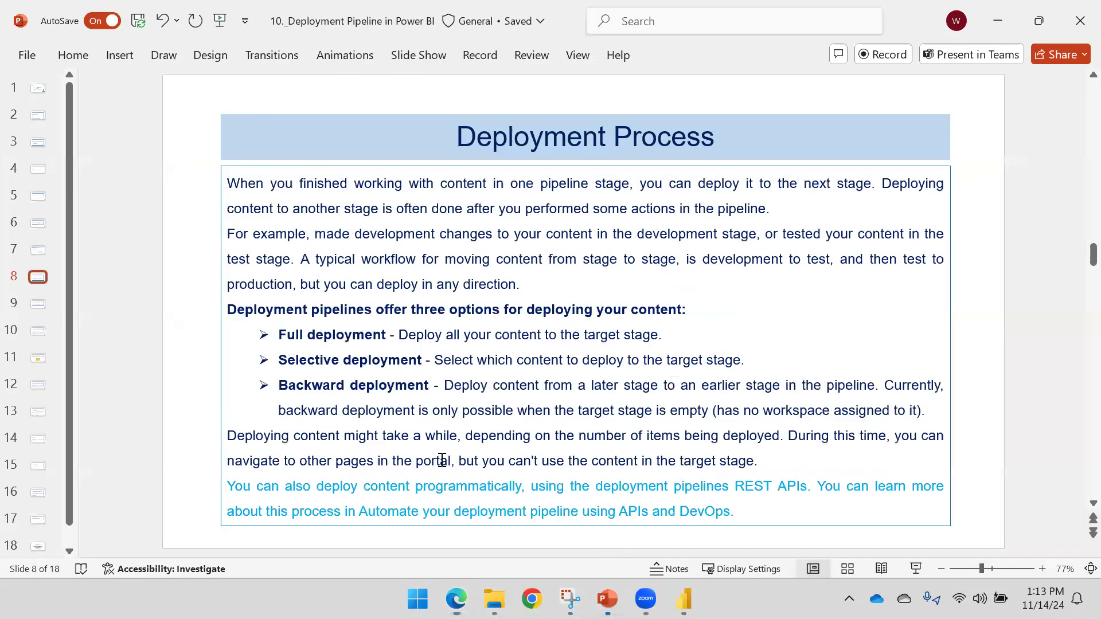